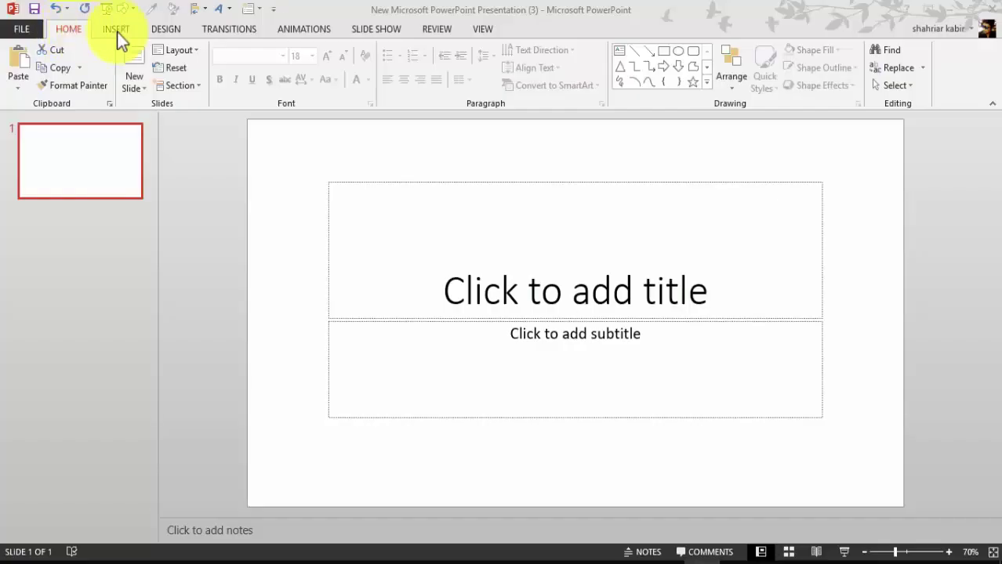
Step: Apply the Blank layout so the slide has no title or subtitle placeholders
left_click(192, 51)
left_click(196, 263)
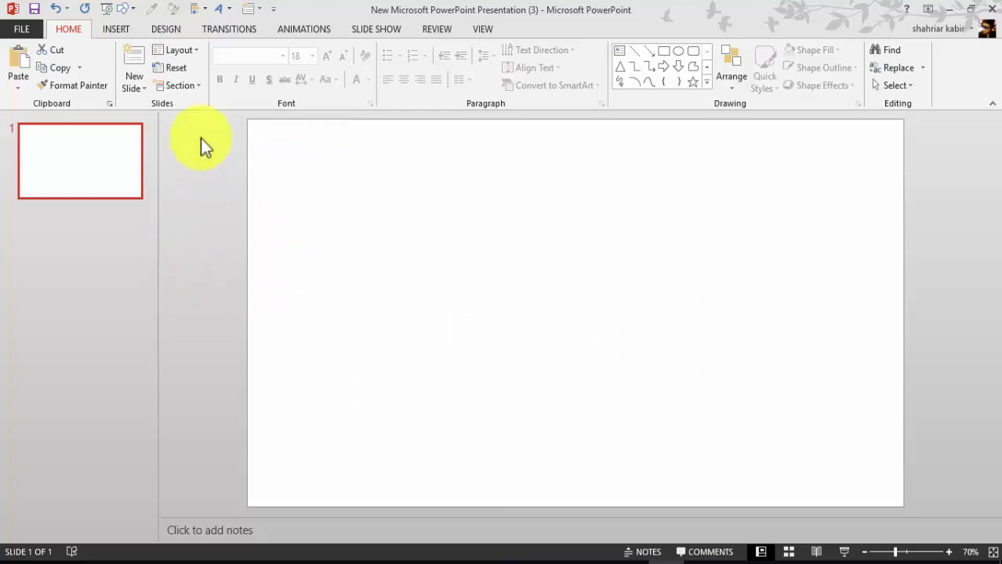
left_click(110, 29)
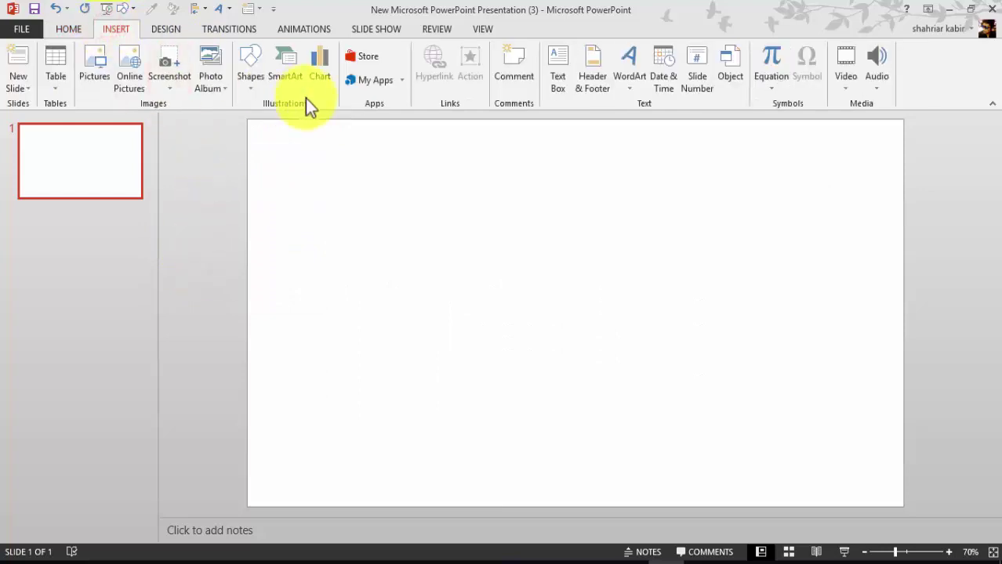
Step: Draw a tall rounded rectangle and round its corners fully into a pill
left_click(251, 87)
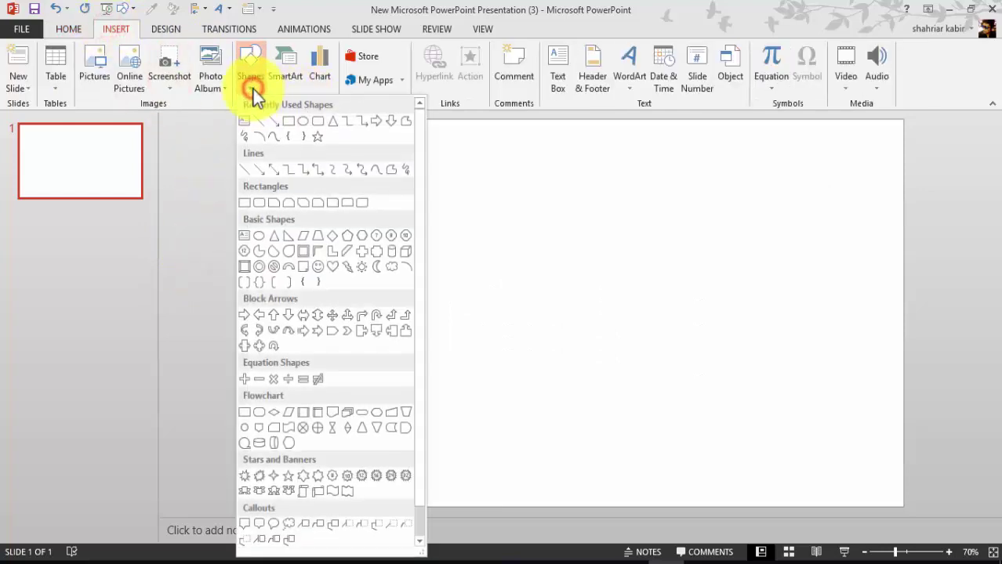
left_click(259, 202)
left_click_drag(384, 179, 494, 359)
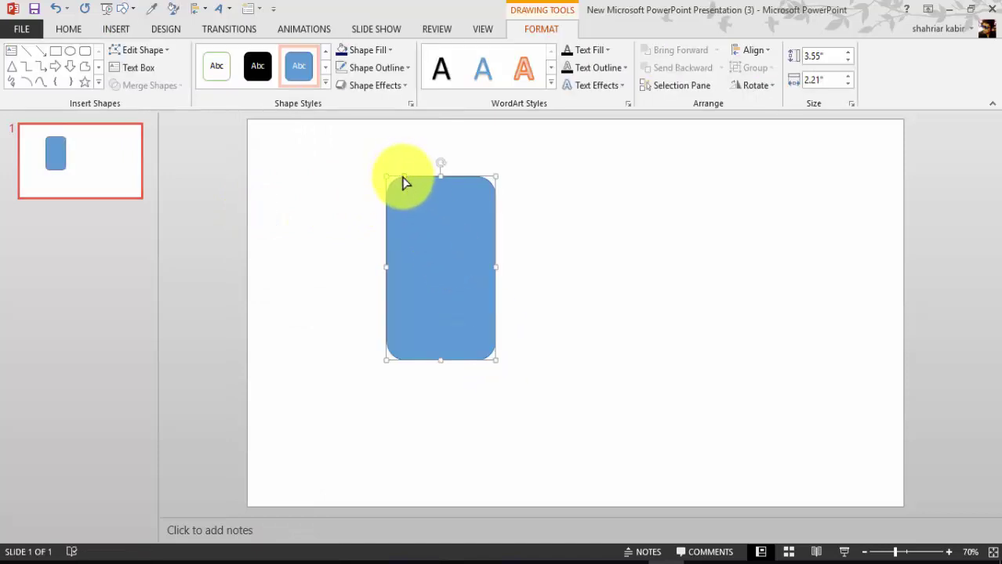
left_click_drag(402, 175, 469, 218)
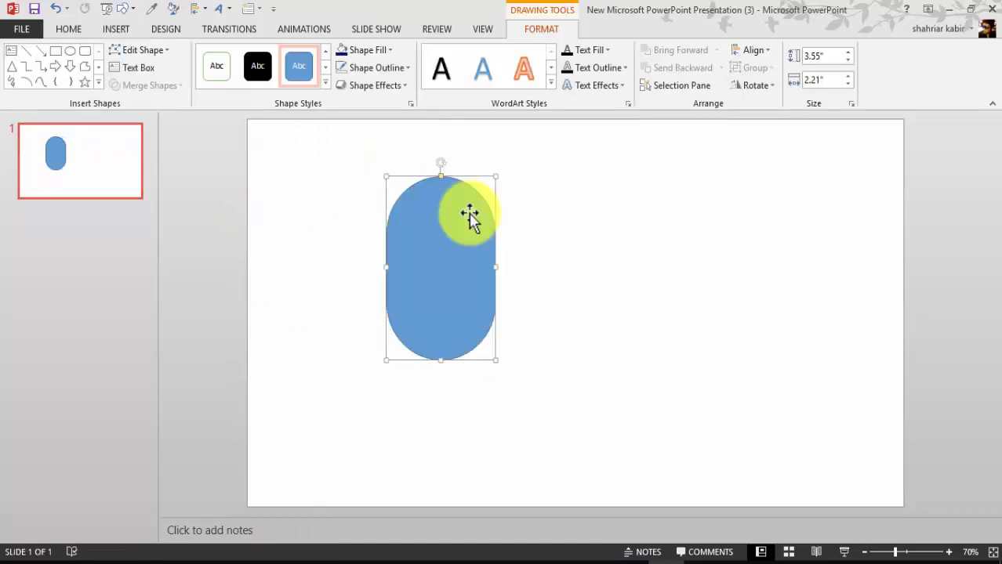
Step: Cover the pill's top half with a rectangle and subtract it, leaving a half-round bowl
left_click(116, 29)
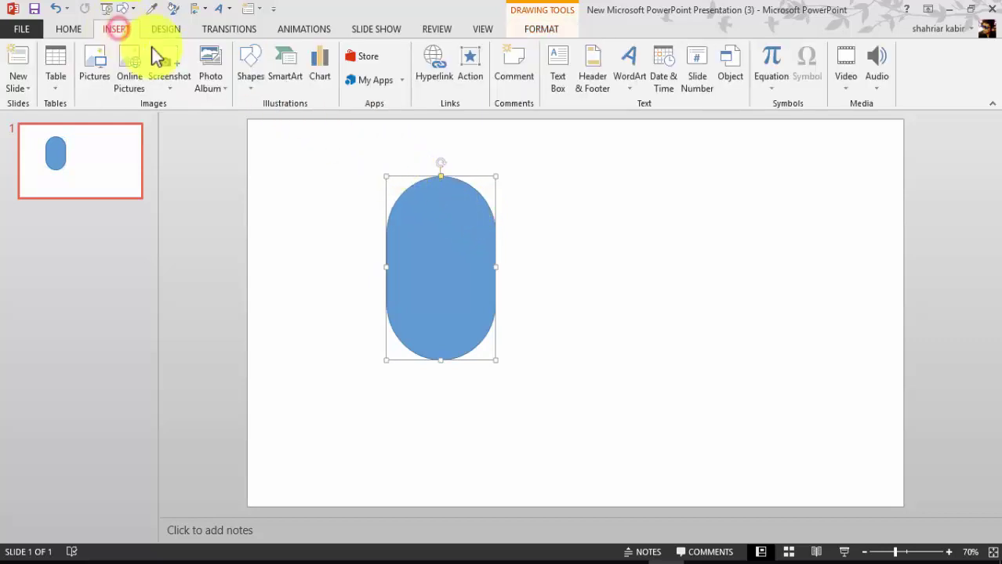
left_click(247, 82)
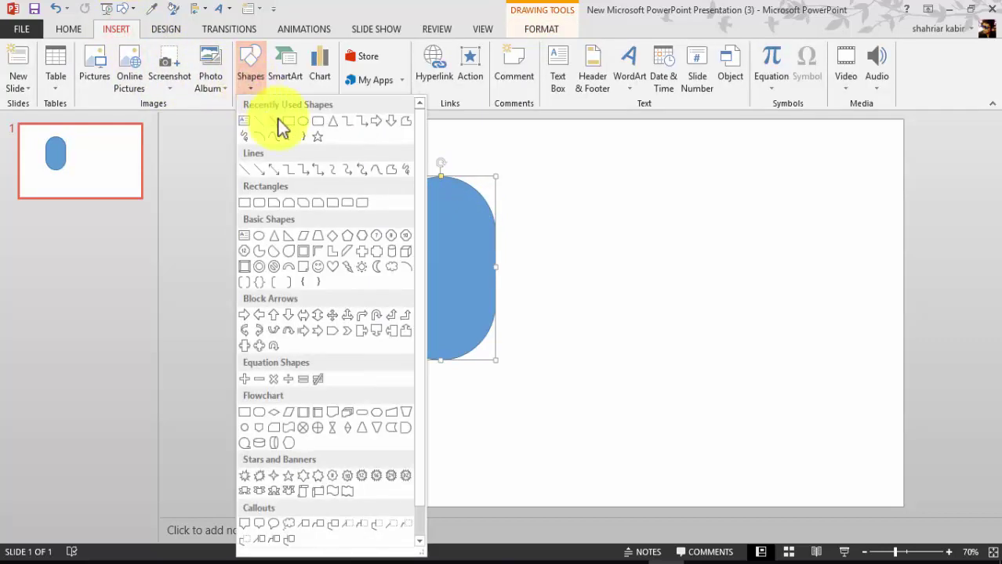
left_click(291, 123)
mouse_move(329, 150)
left_mouse_down()
mouse_move(520, 271)
mouse_move(540, 270)
left_mouse_up()
left_click(443, 300)
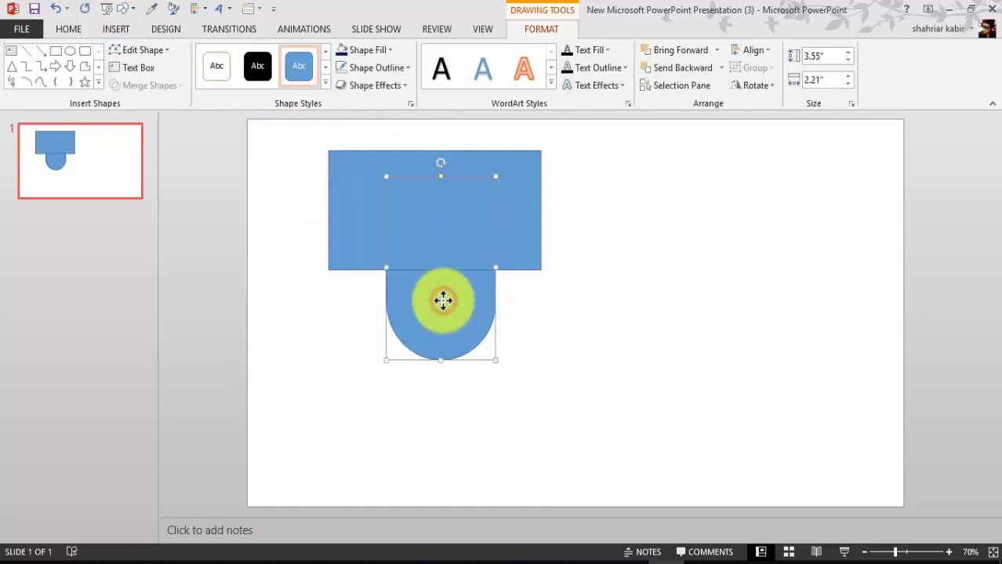
left_click(514, 179, "shift")
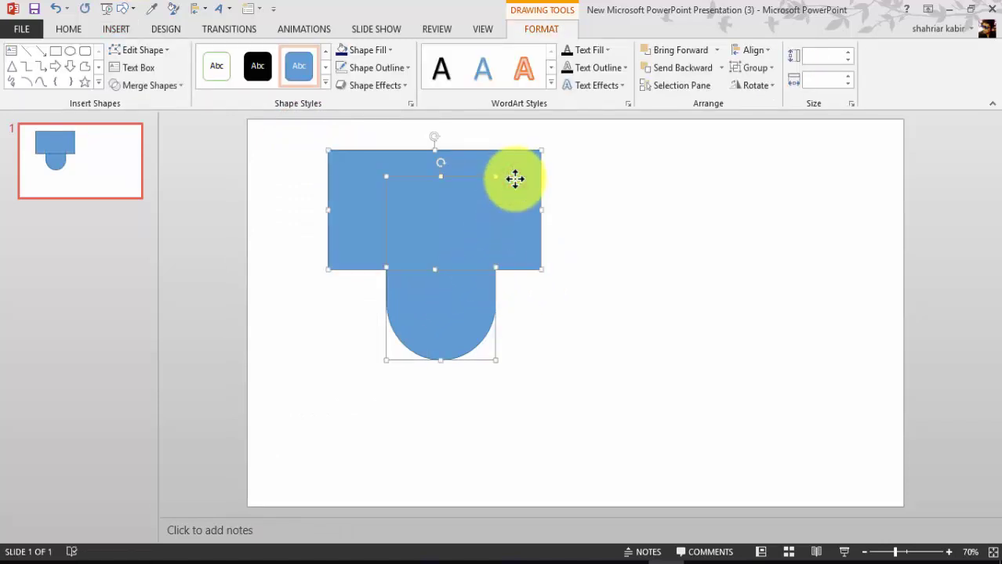
left_click(157, 89)
left_click(167, 178)
Step: Move the bowl right of centre and make a smaller copy of it
left_click_drag(441, 335, 583, 303)
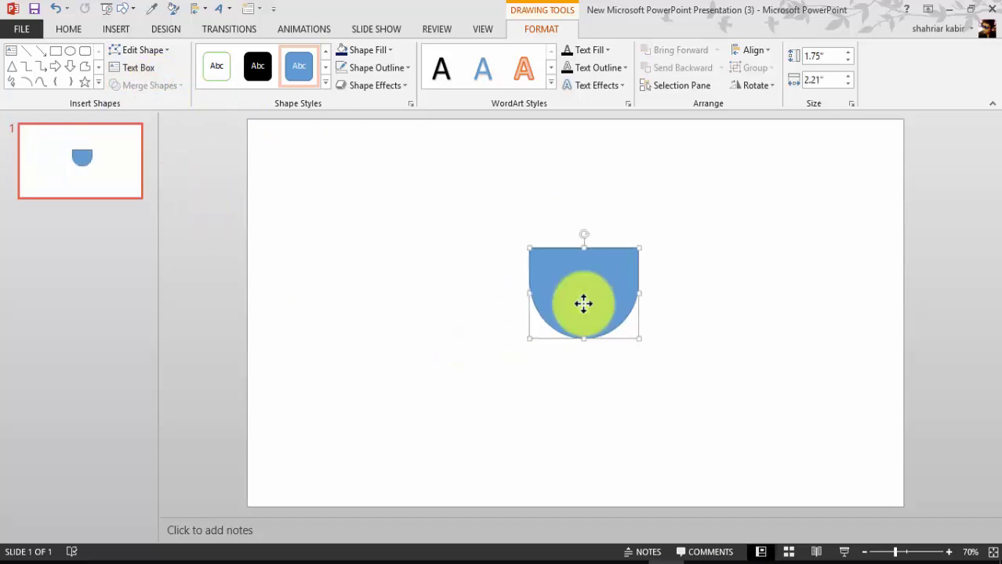
left_click_drag(539, 256, 569, 264)
left_click(603, 297)
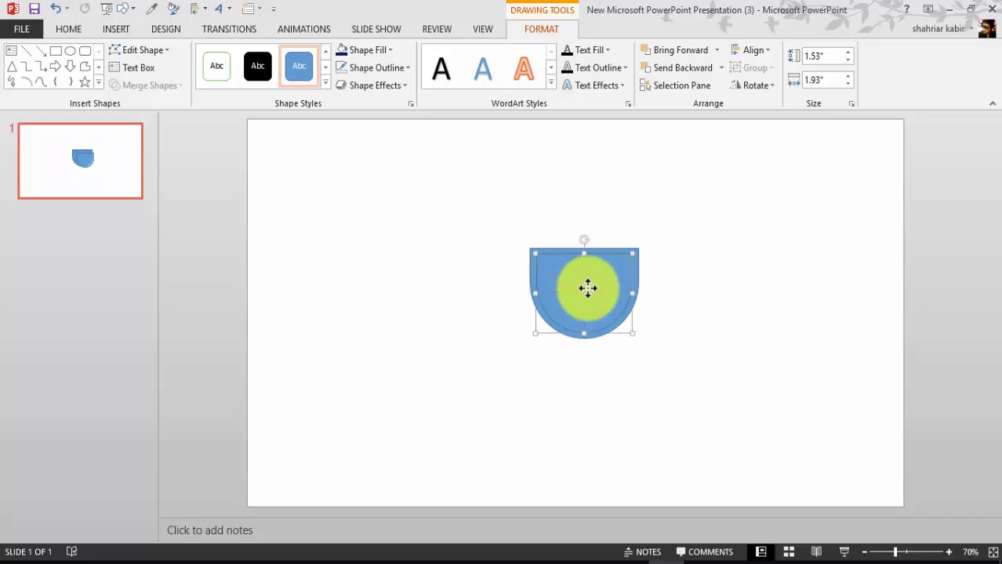
Step: Set the slide background to a solid black fill
right_click(723, 191)
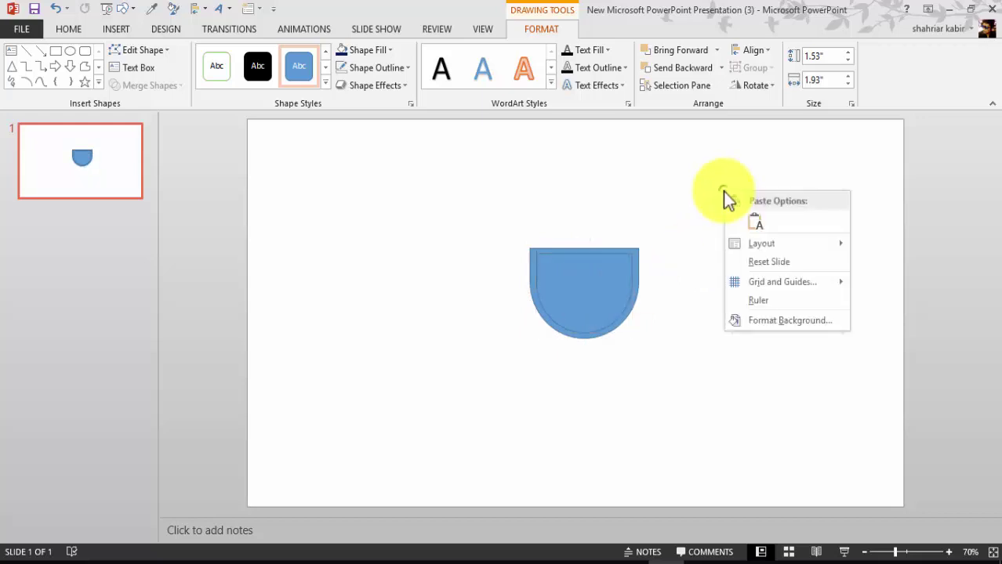
left_click(752, 316)
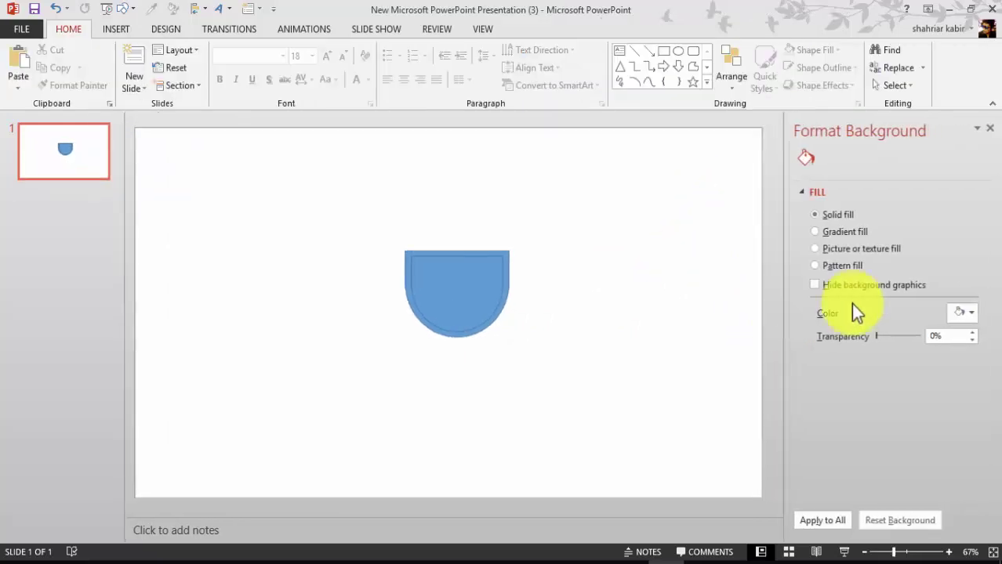
left_click(969, 313)
left_click(893, 363)
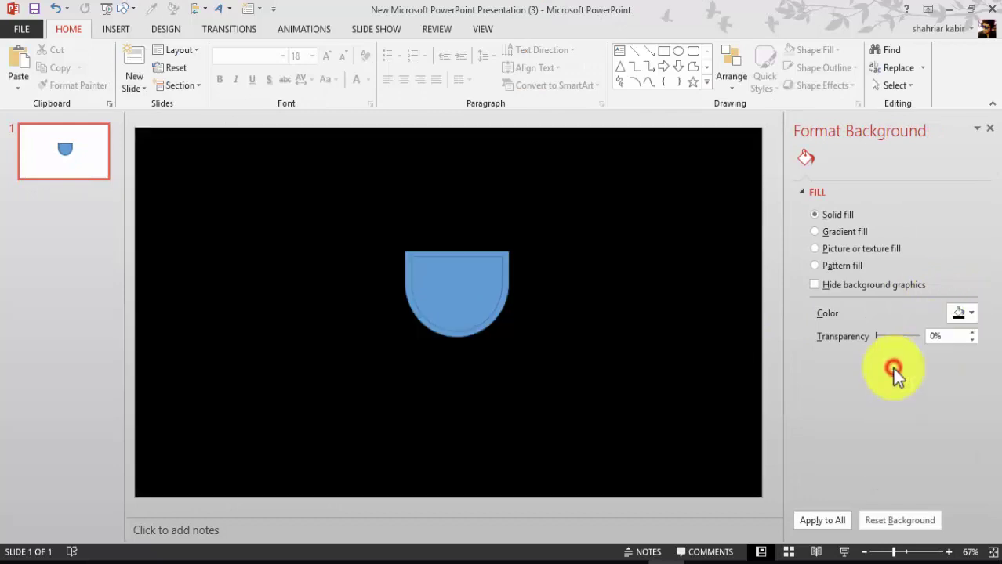
left_click(989, 129)
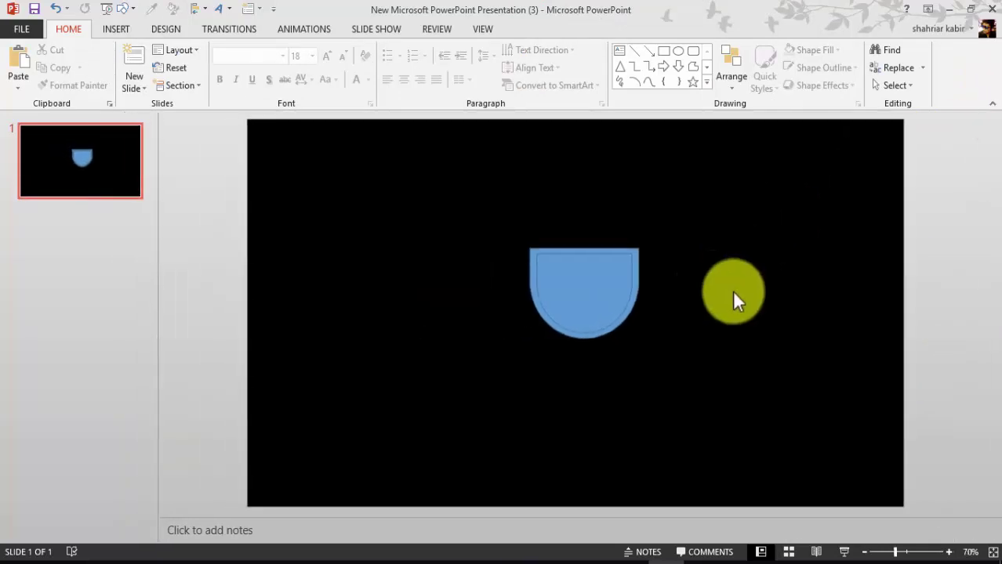
Step: Fill the inner bowl light blue and the larger outer bowl white
left_click(595, 291)
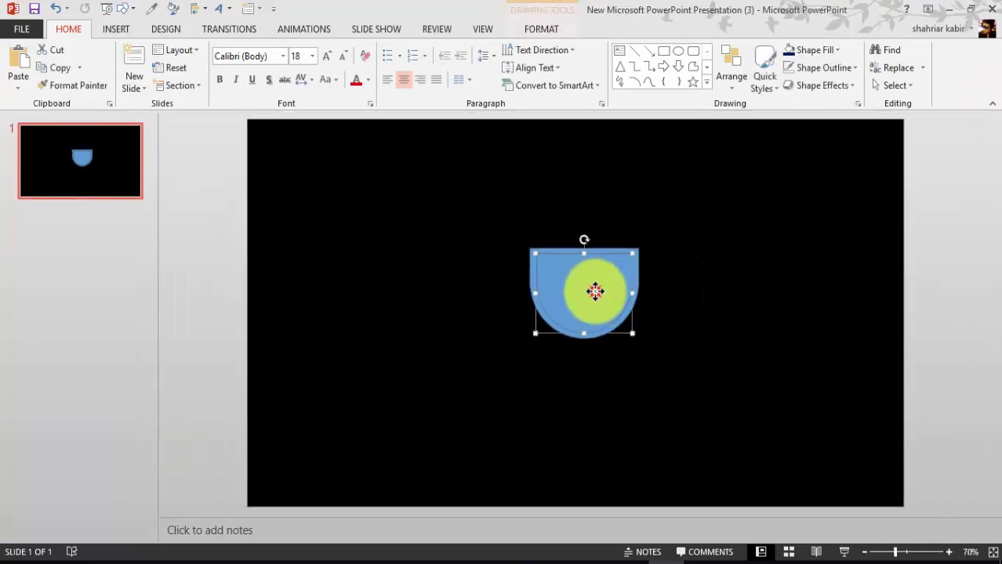
left_click(535, 31)
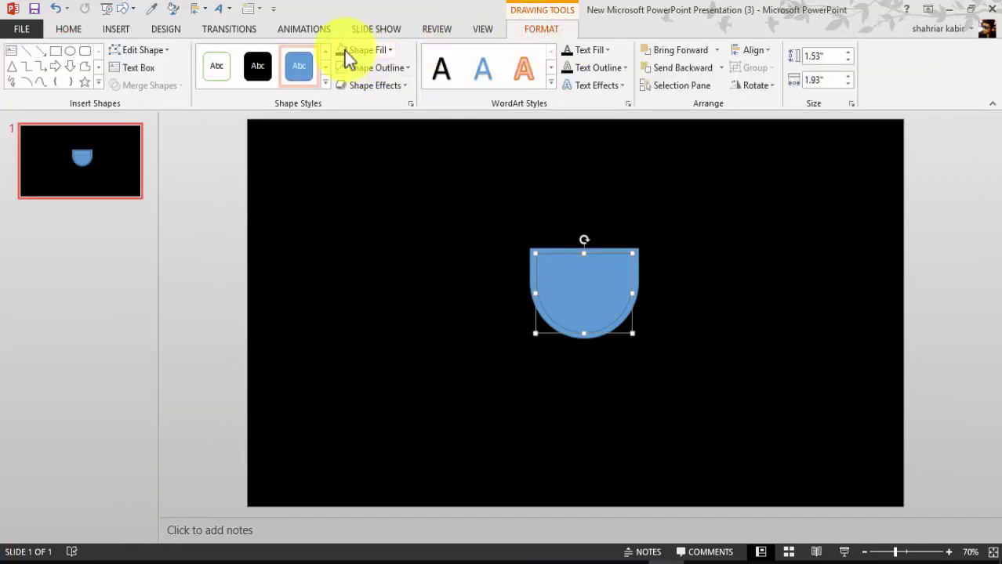
left_click(365, 51)
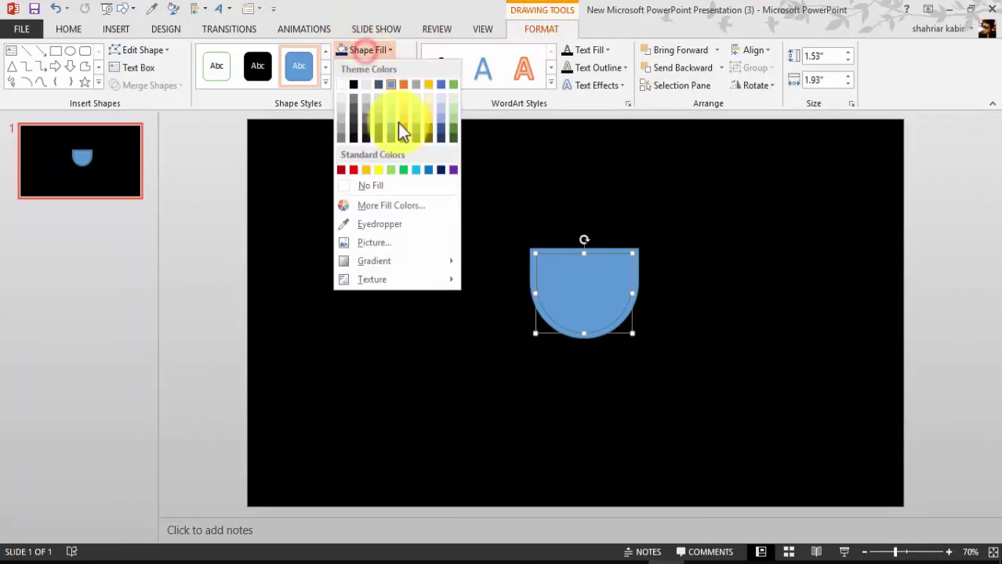
left_click(415, 170)
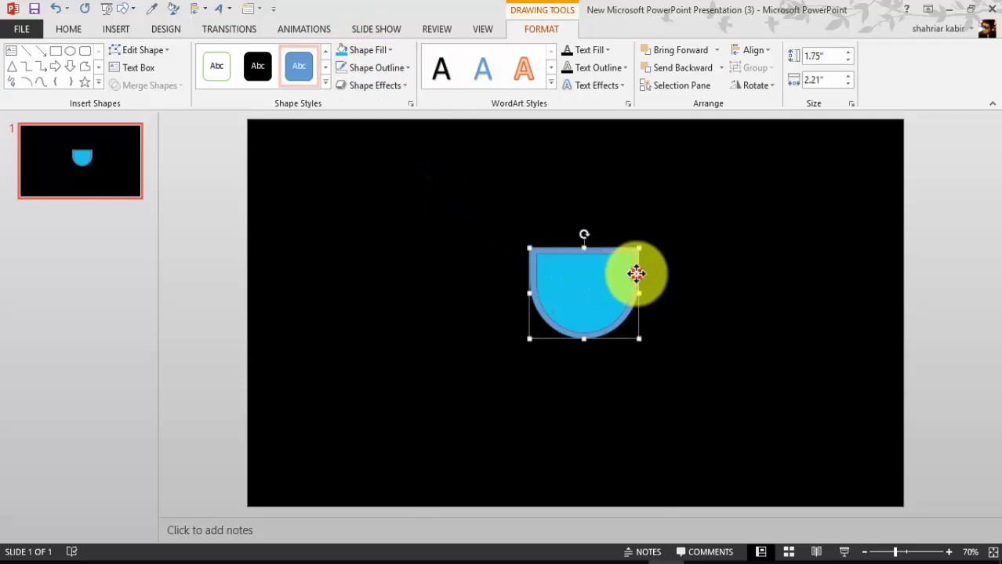
left_click(389, 49)
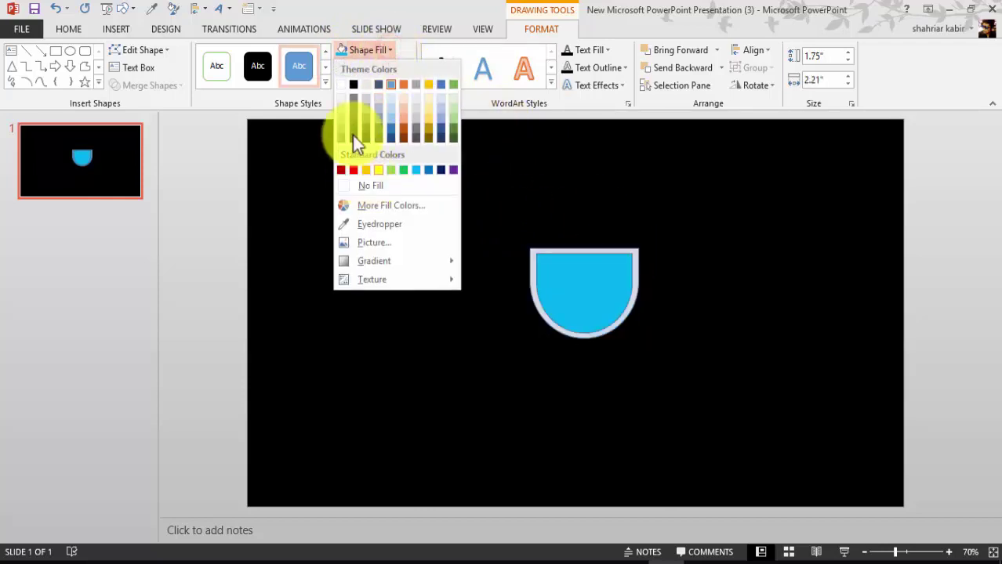
left_click(341, 86)
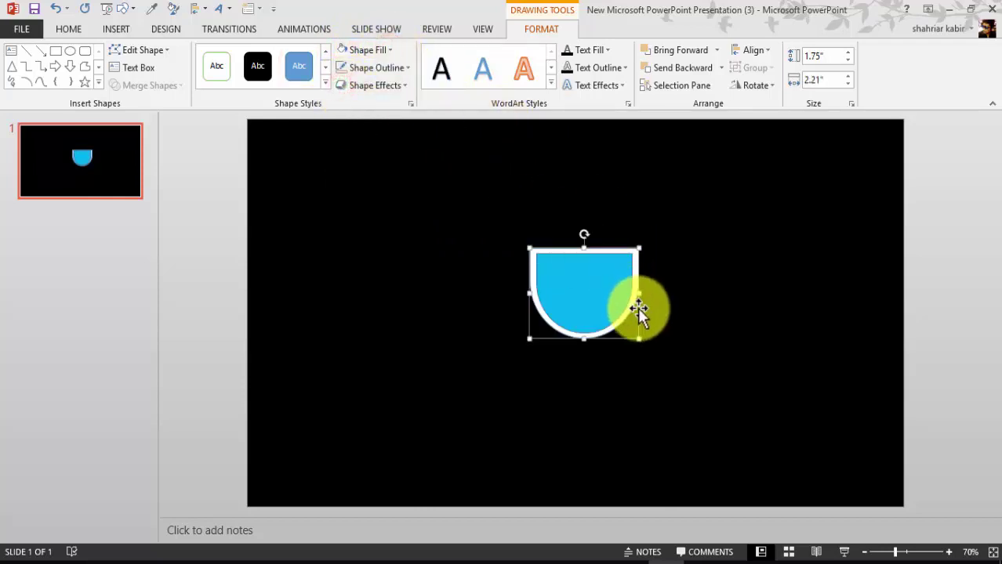
Step: Remove the outlines from both bowl shapes
left_click_drag(638, 338, 634, 333)
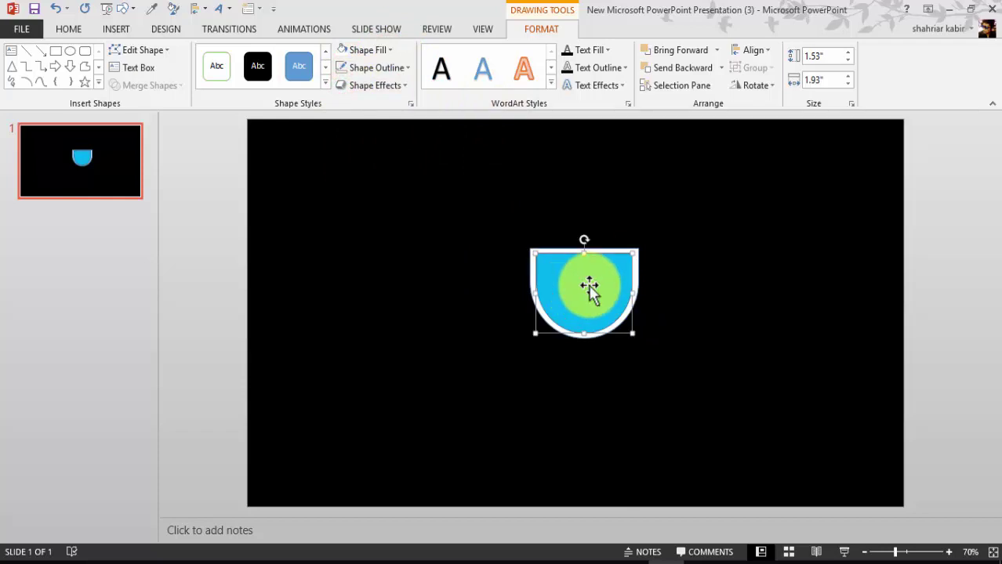
left_click(572, 201)
left_click_drag(513, 186, 724, 404)
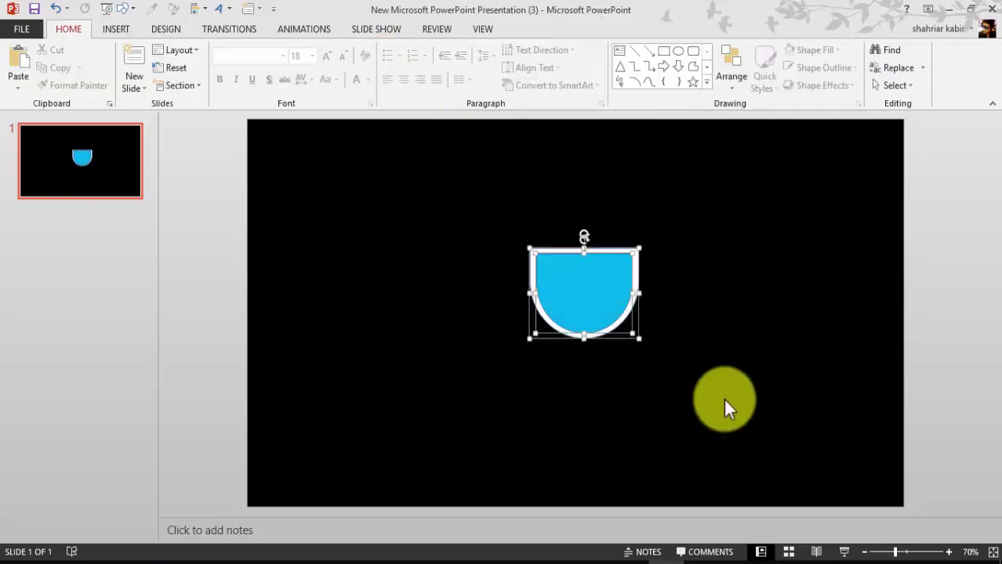
left_click(541, 29)
left_click(405, 68)
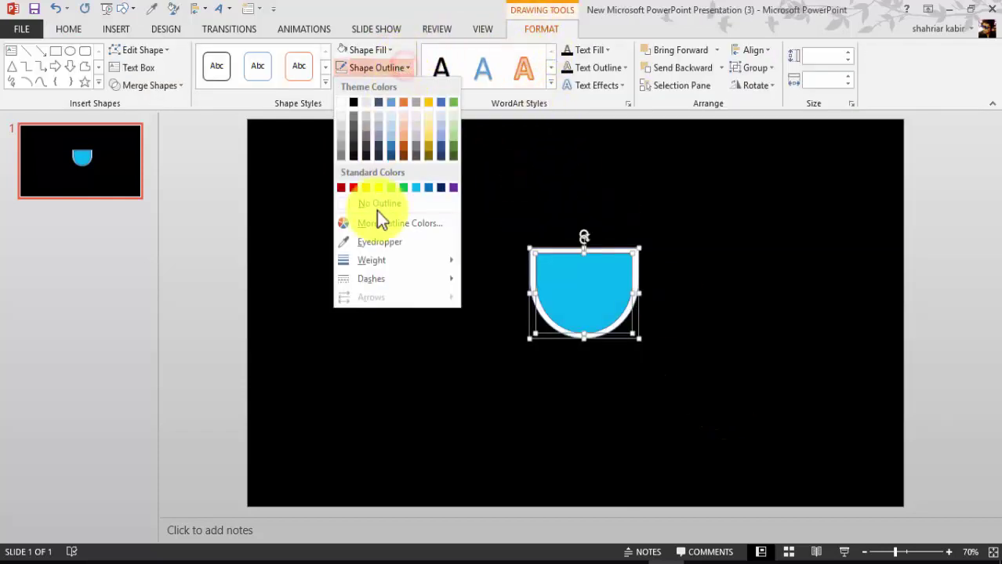
left_click(383, 204)
left_click(551, 384)
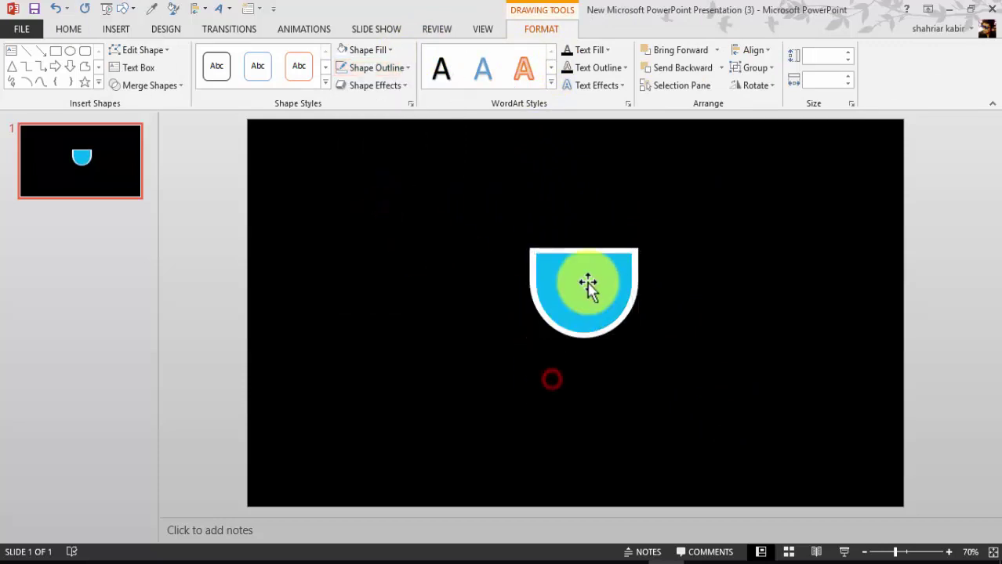
double_click(586, 278)
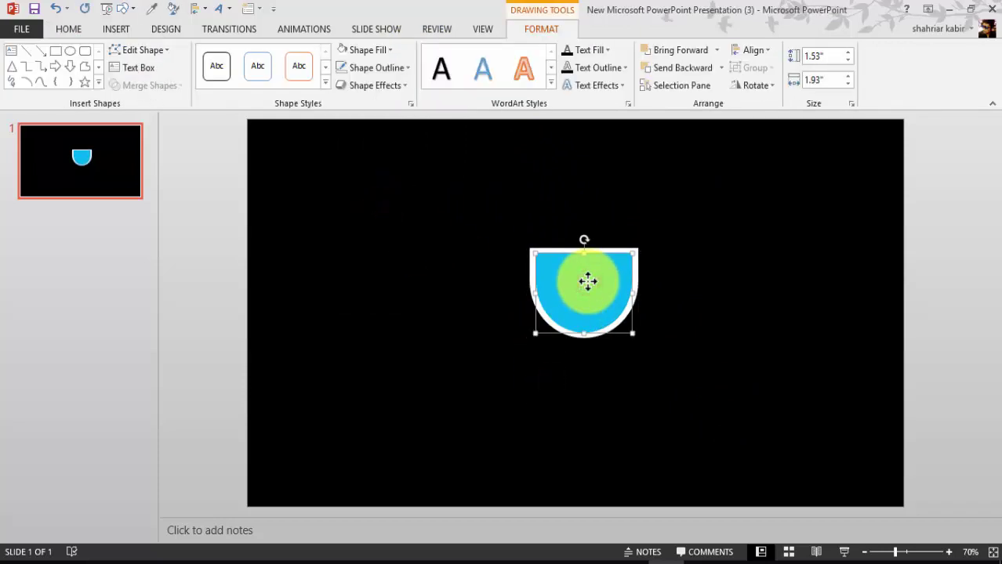
Step: Place two spare cyan bowl copies at the right and group the outlined bowl's layers
left_click_drag(588, 280, 777, 237)
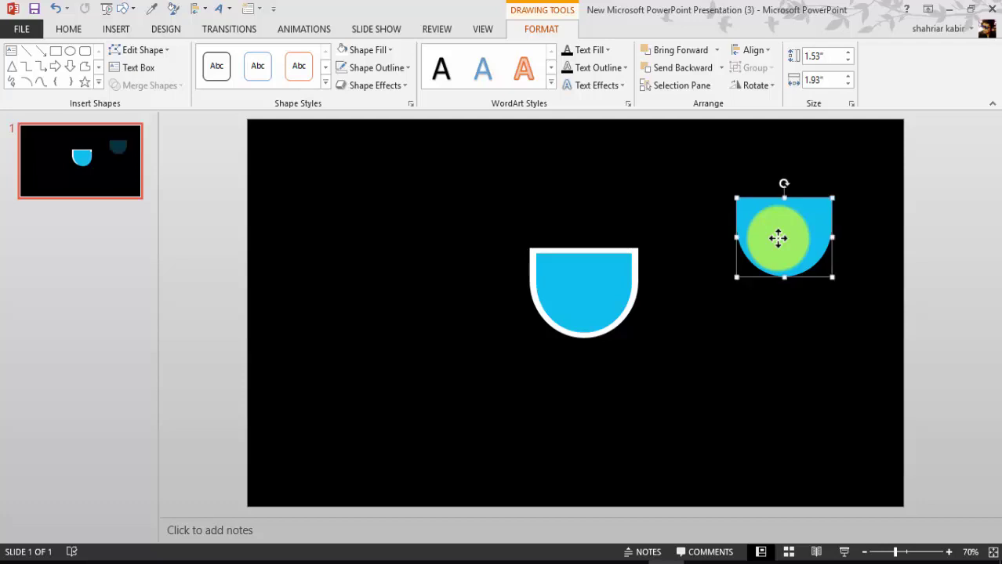
mouse_move(777, 237)
left_mouse_down()
mouse_move(921, 182)
mouse_move(786, 355)
mouse_move(762, 355)
left_mouse_up()
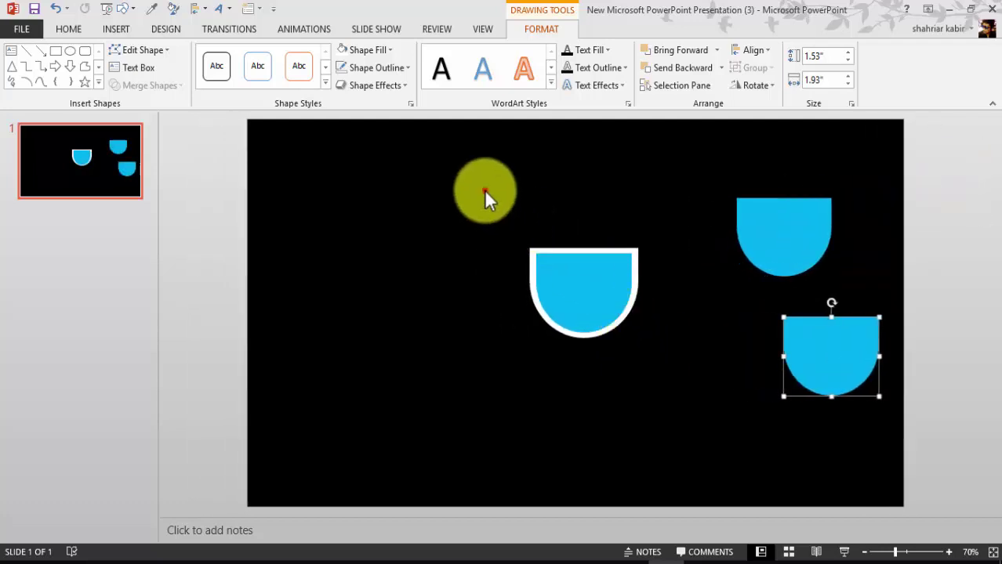
left_click_drag(483, 190, 686, 421)
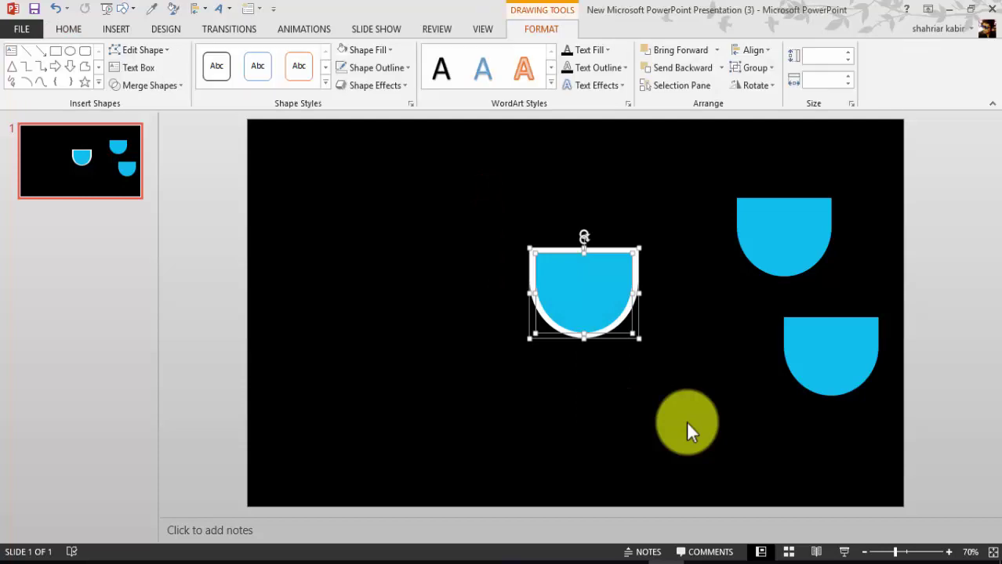
key("ctrl+g")
Step: Duplicate the outlined bowl, flip it 180°, and stack it directly below the first
left_click(582, 290)
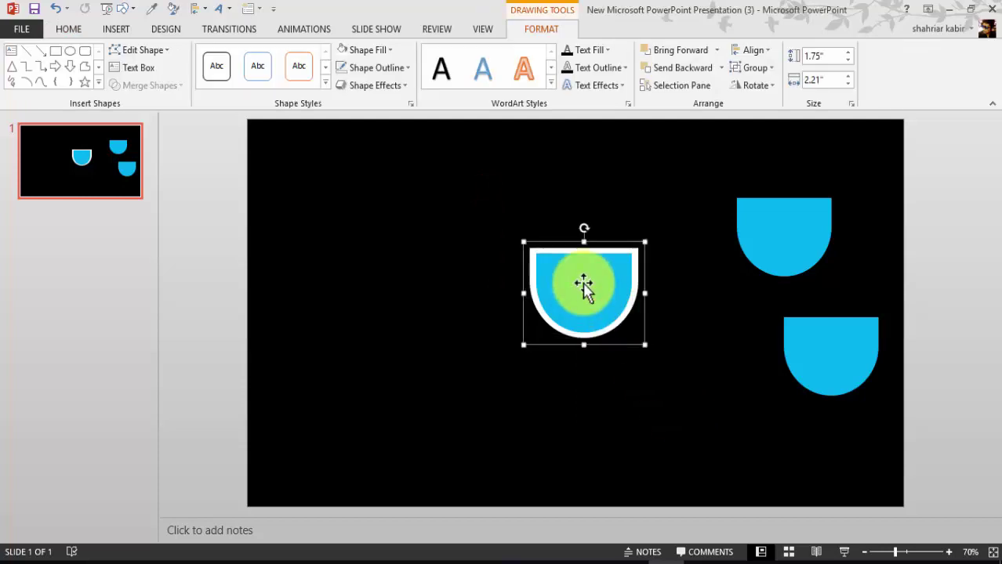
left_click_drag(584, 288, 592, 296)
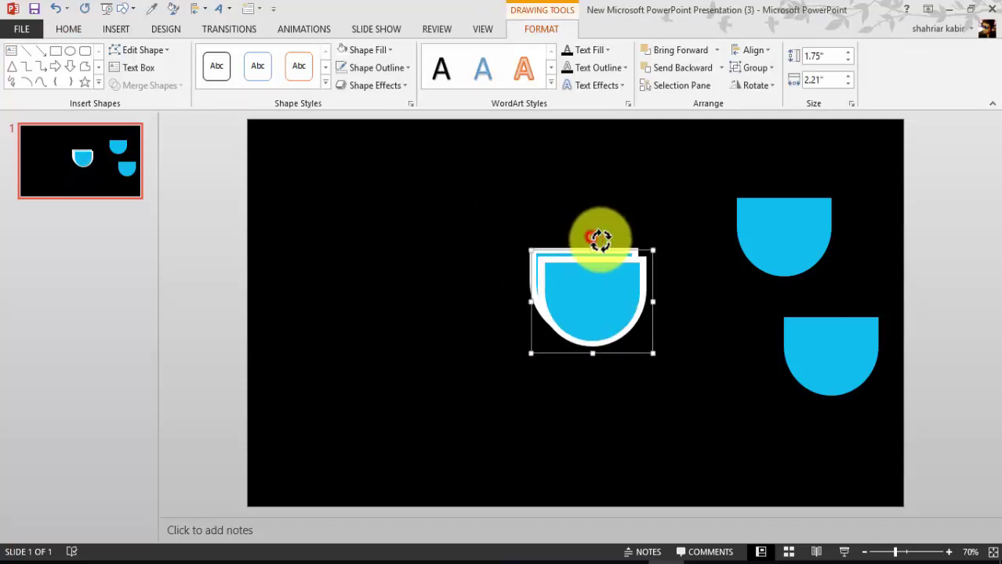
left_click_drag(599, 239, 587, 436)
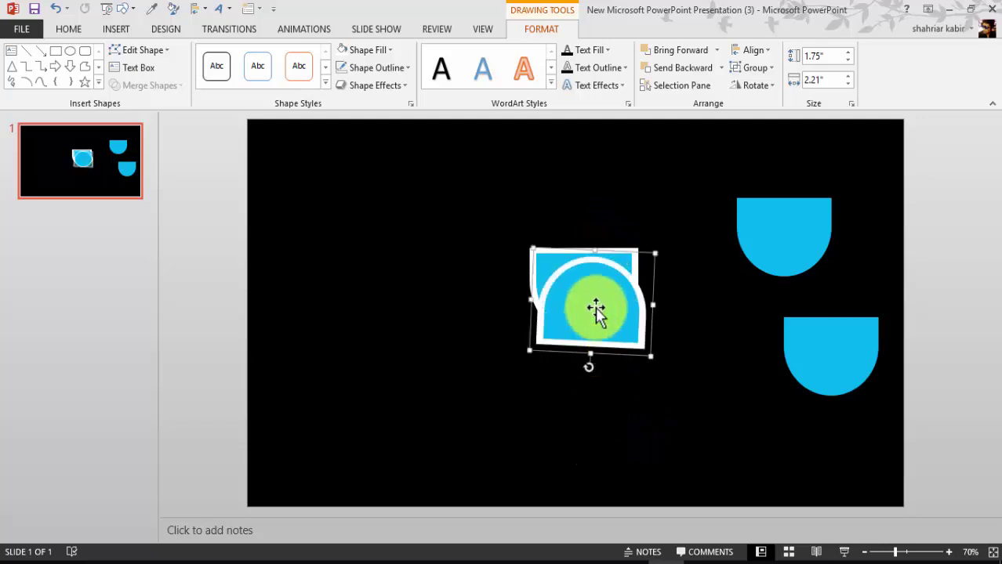
left_click_drag(596, 304, 588, 385)
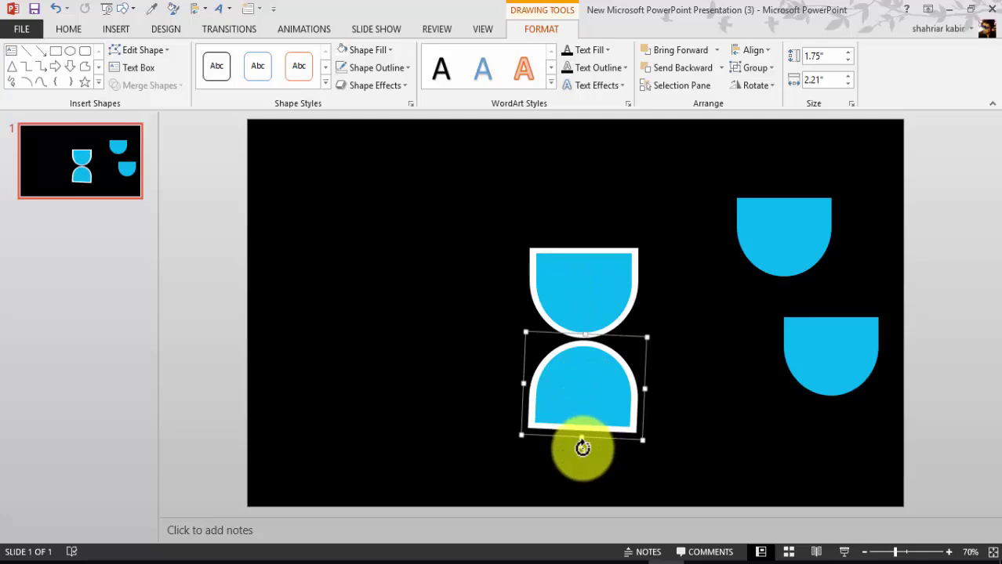
left_click_drag(581, 450, 585, 452)
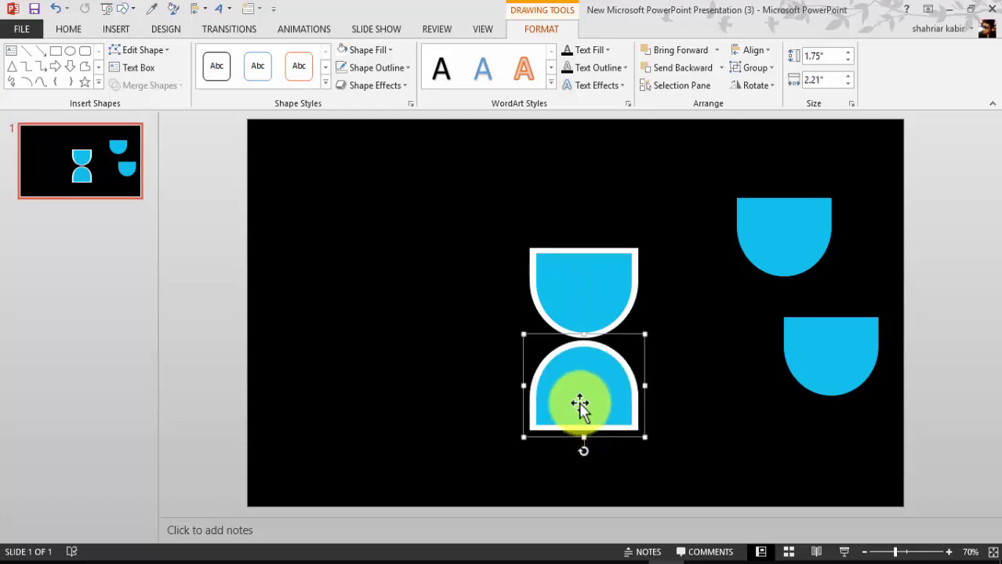
left_click_drag(580, 404, 580, 402)
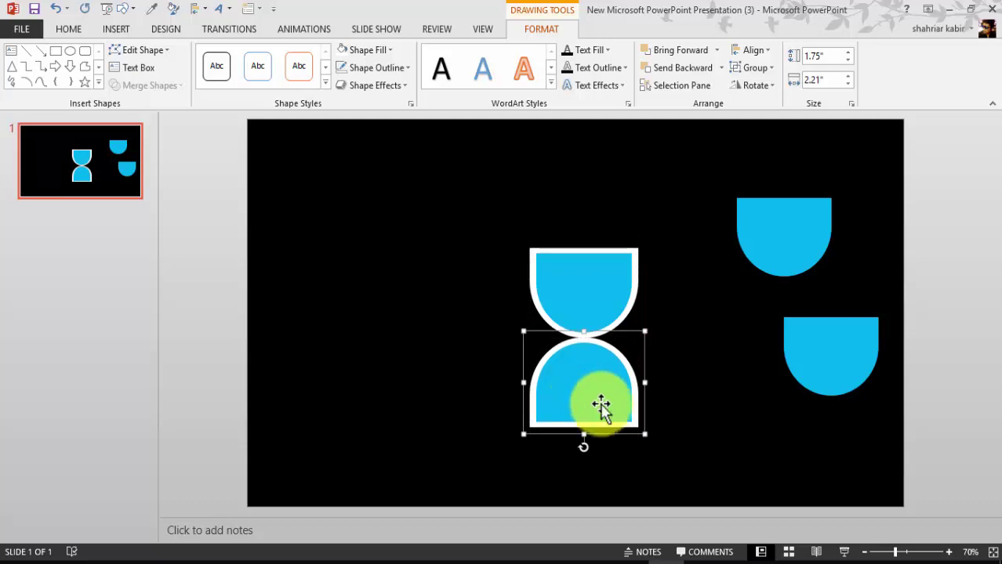
left_click(696, 415)
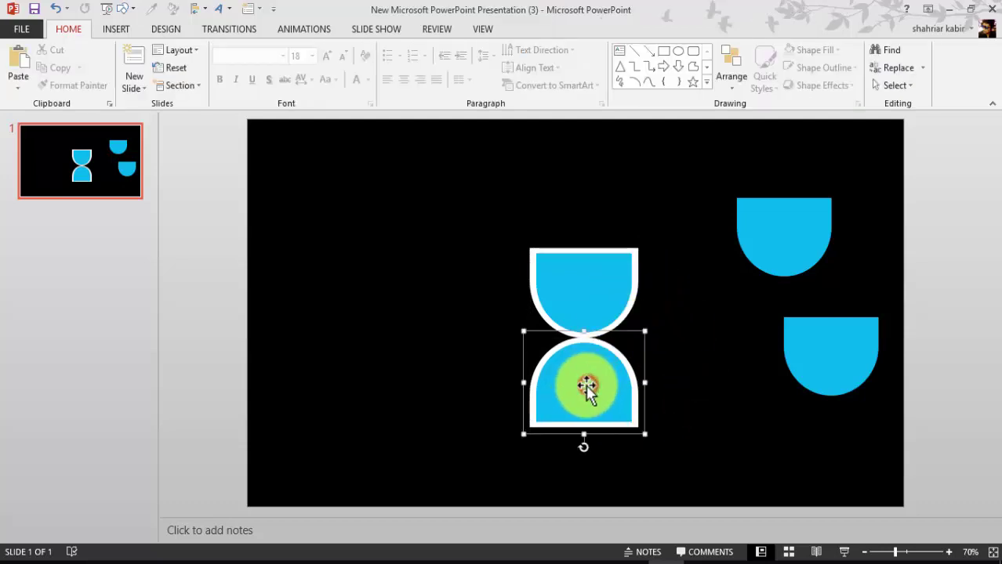
left_click_drag(586, 386, 589, 386)
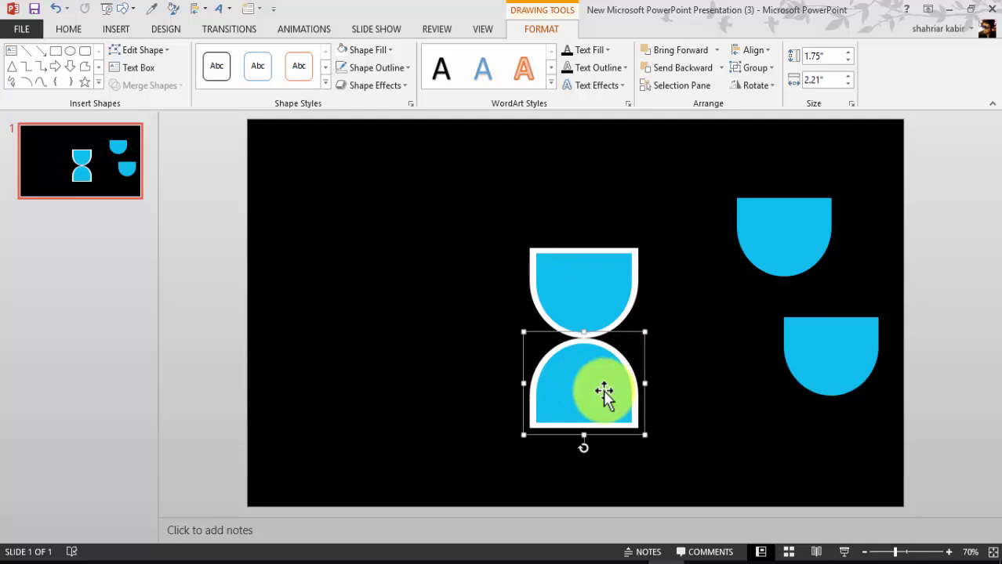
left_click(689, 396)
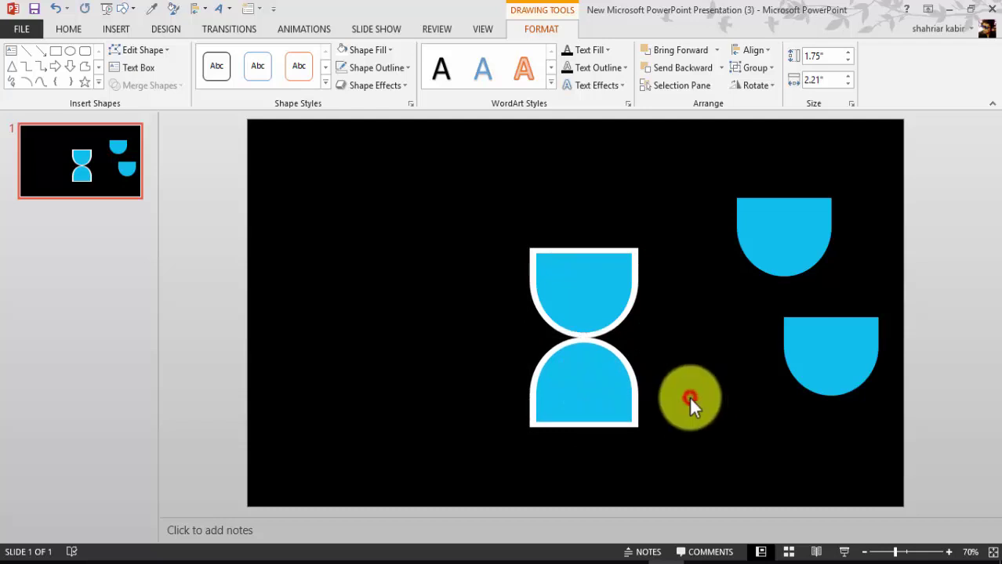
Step: Group both bowls into one hourglass and move it up and to the left
left_click_drag(463, 174, 700, 544)
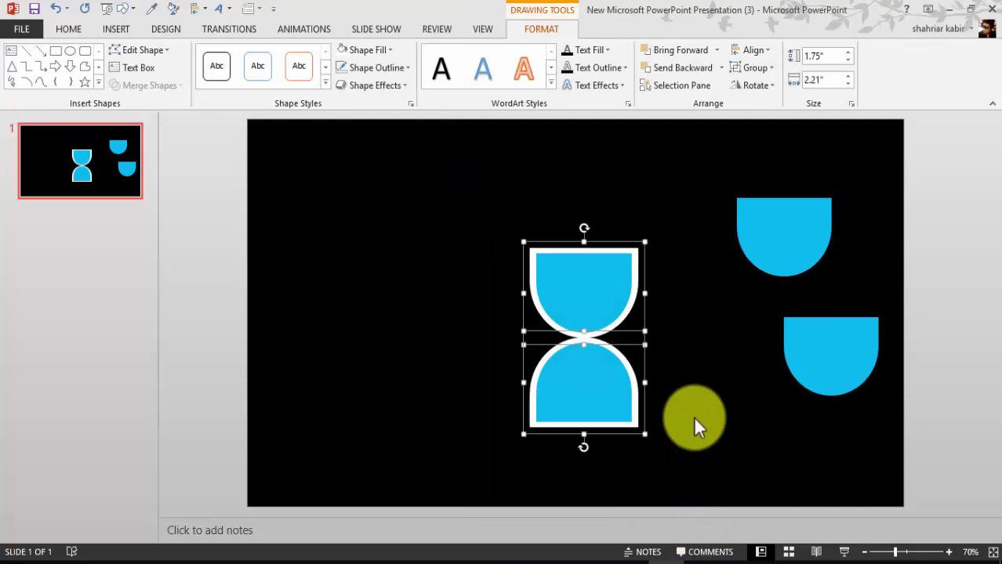
key("ctrl+g")
left_click_drag(582, 284, 493, 237)
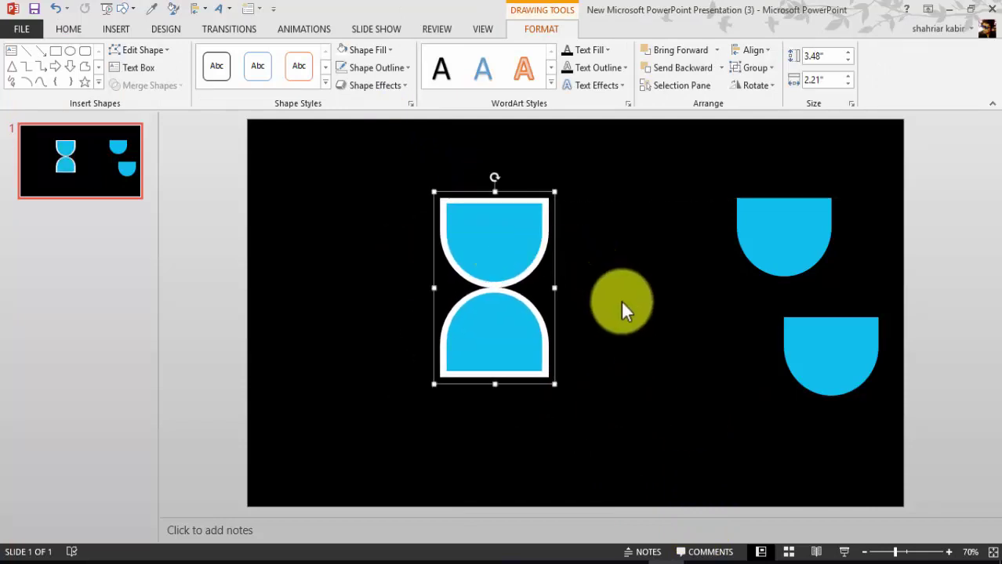
left_click(776, 239)
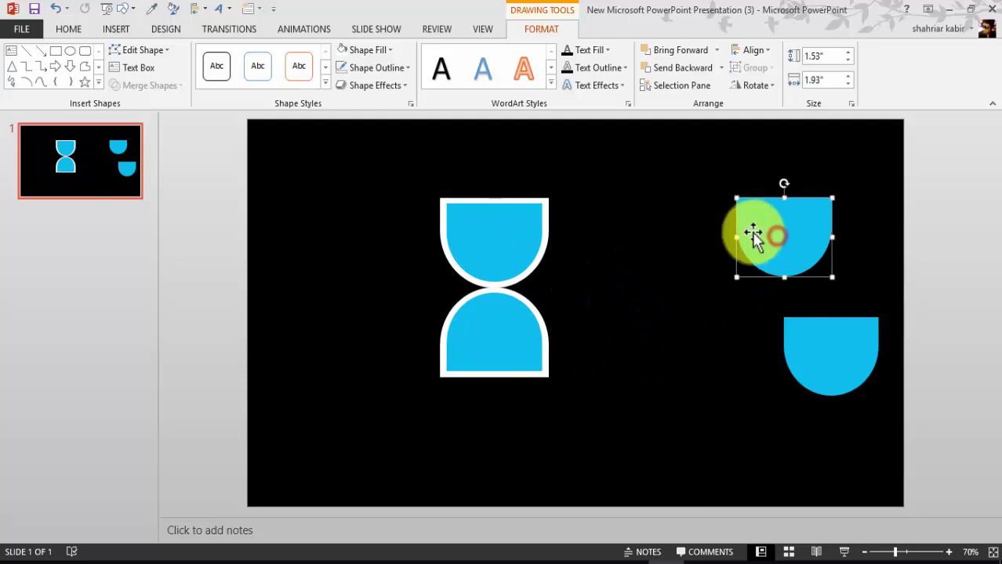
Step: Subtract a rectangle from a spare half-circle's top, leaving a thin crescent
left_click(115, 29)
left_click(256, 88)
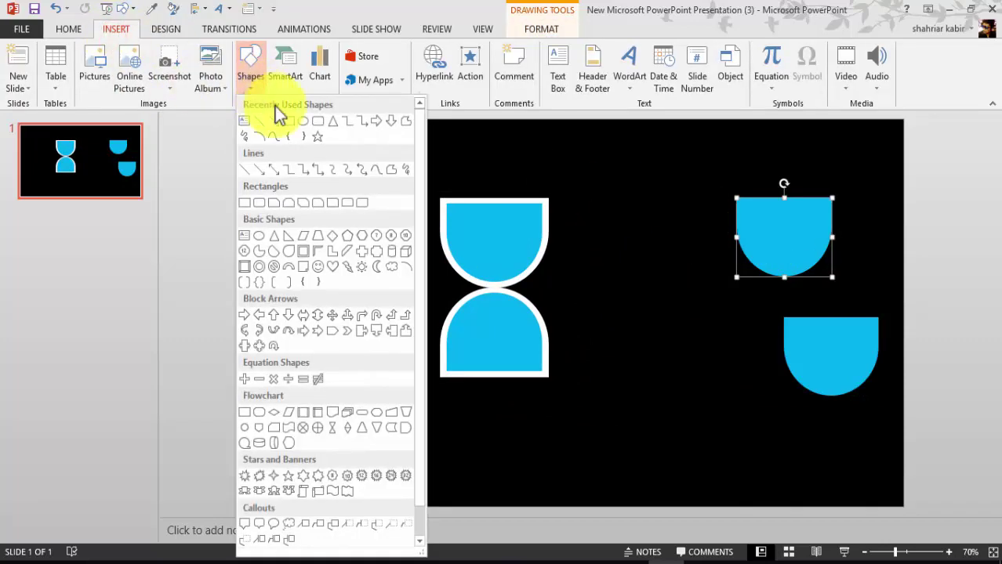
left_click(289, 118)
left_click_drag(705, 169, 853, 243)
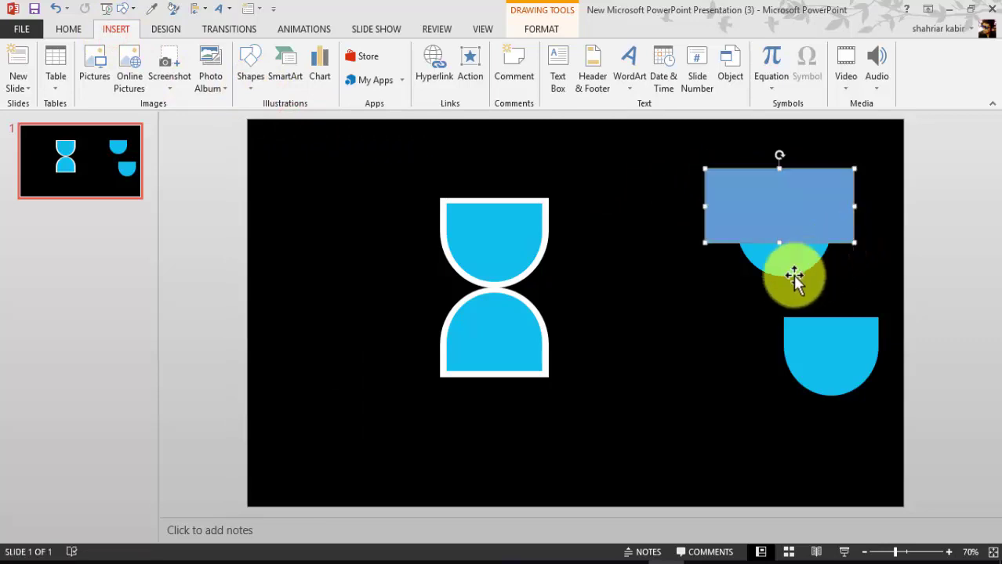
left_click(825, 173, "shift")
left_click(179, 86)
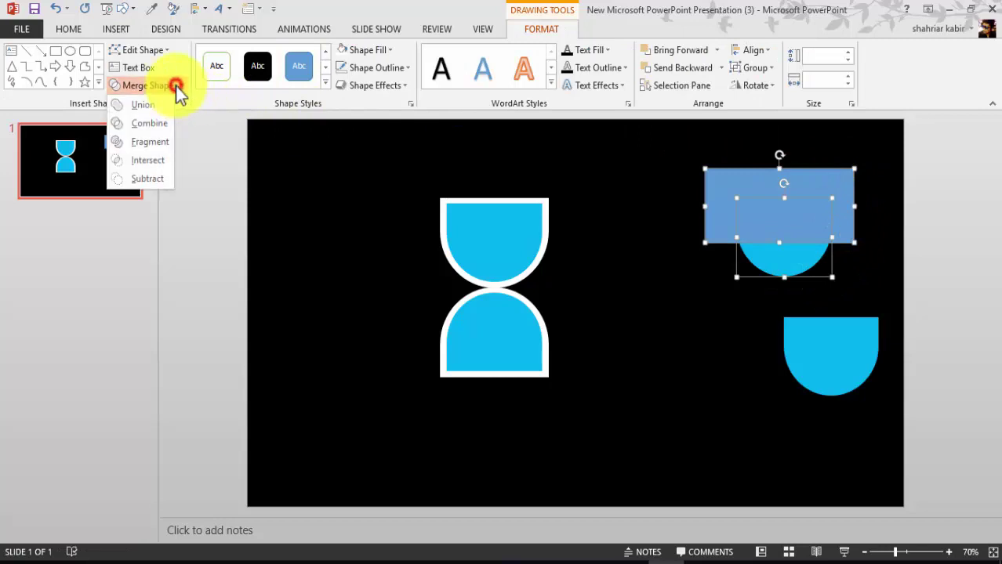
left_click(152, 180)
Step: Fill the crescent dark blue, bring it to front, and place it in the top bulb
left_click_drag(780, 262, 685, 245)
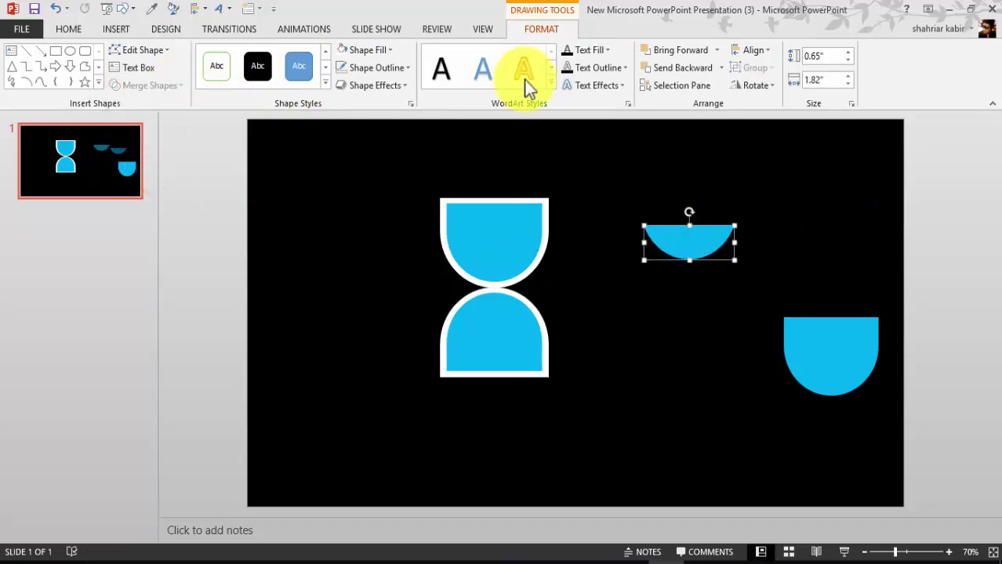
left_click(384, 53)
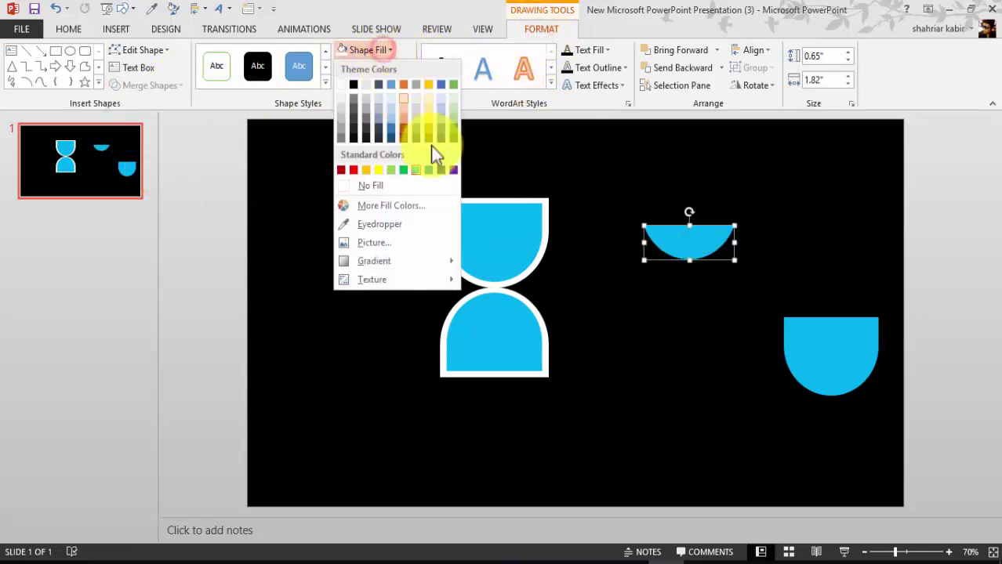
left_click(440, 172)
left_click_drag(693, 247, 663, 251)
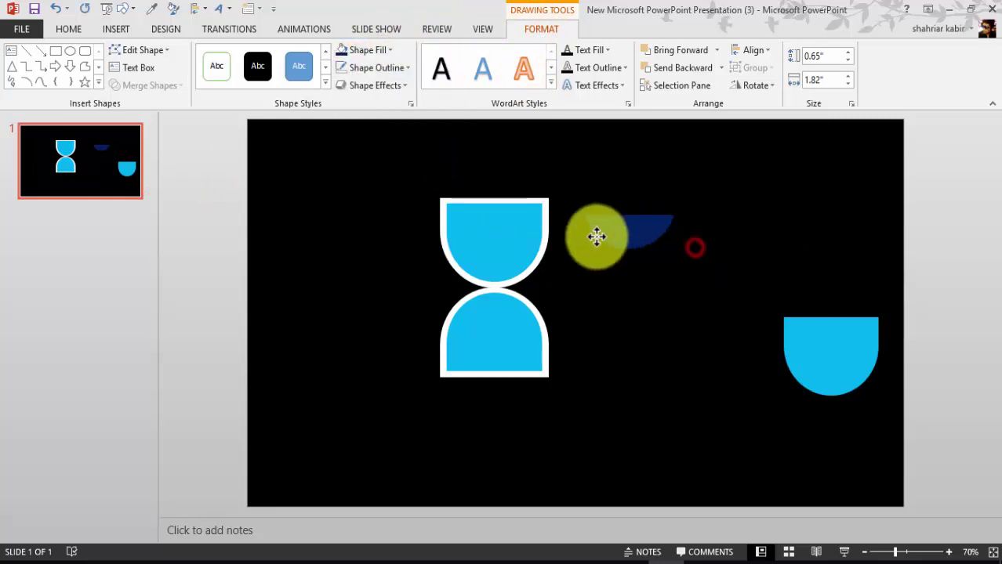
right_click(663, 253)
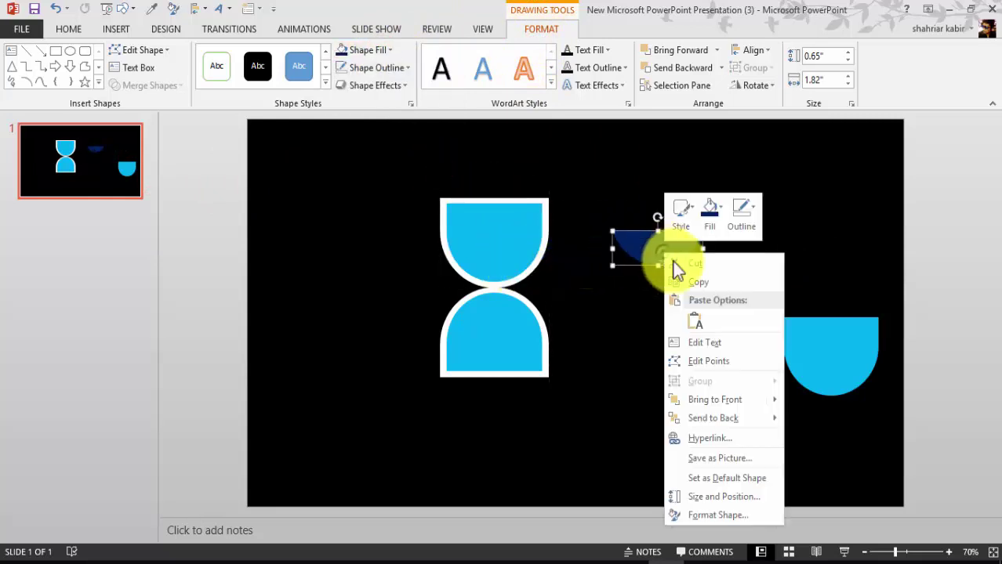
left_click(713, 397)
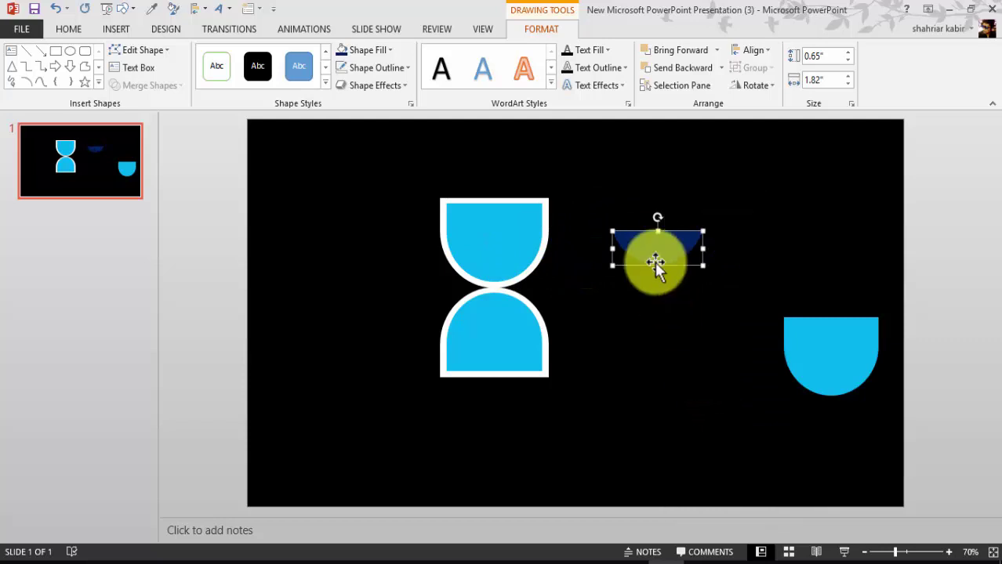
mouse_move(654, 262)
left_mouse_down()
mouse_move(485, 262)
mouse_move(491, 267)
left_mouse_up()
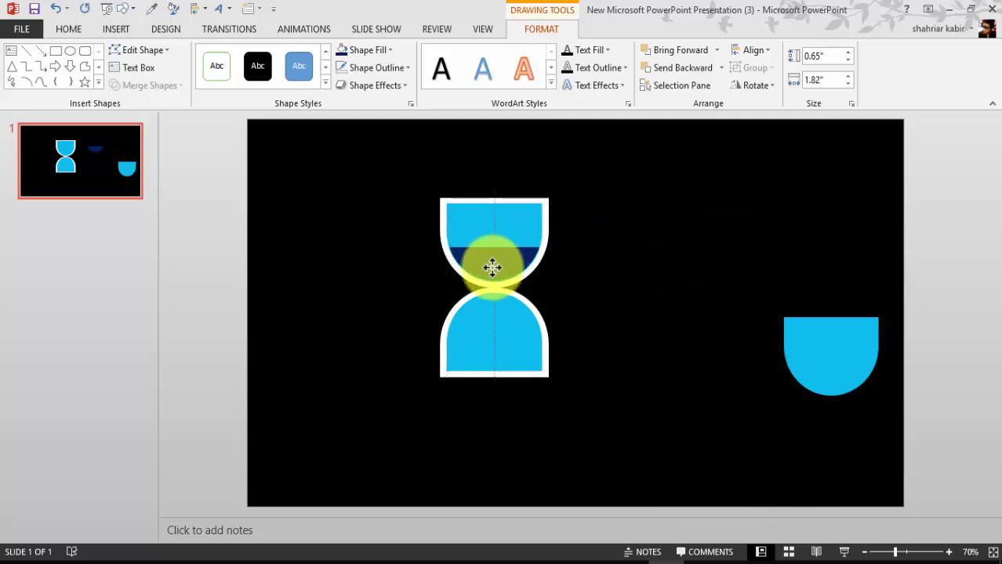
left_click(805, 358)
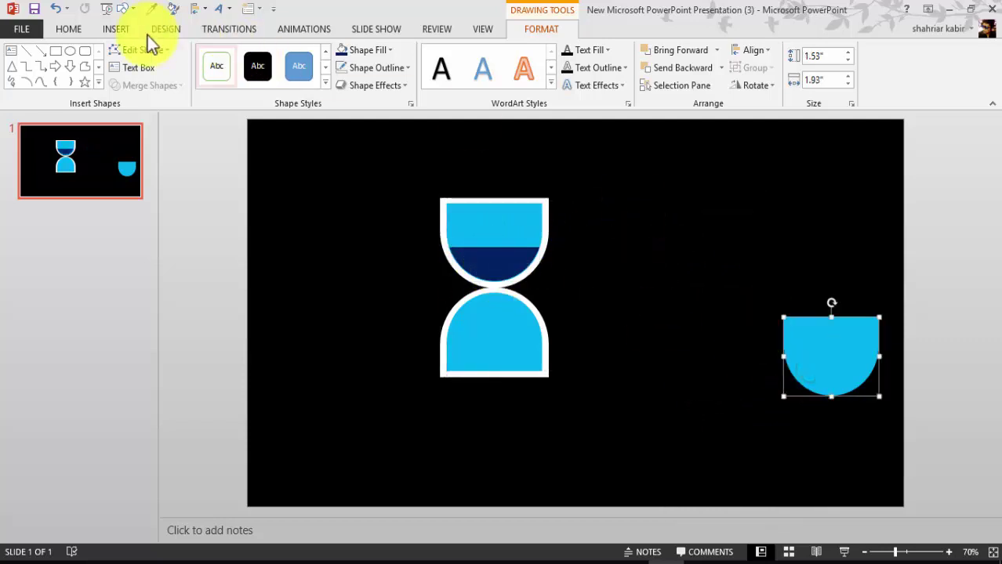
Step: Turn the last half-circle dome-up and subtract a rectangle from its base
left_click(126, 34)
left_click(249, 78)
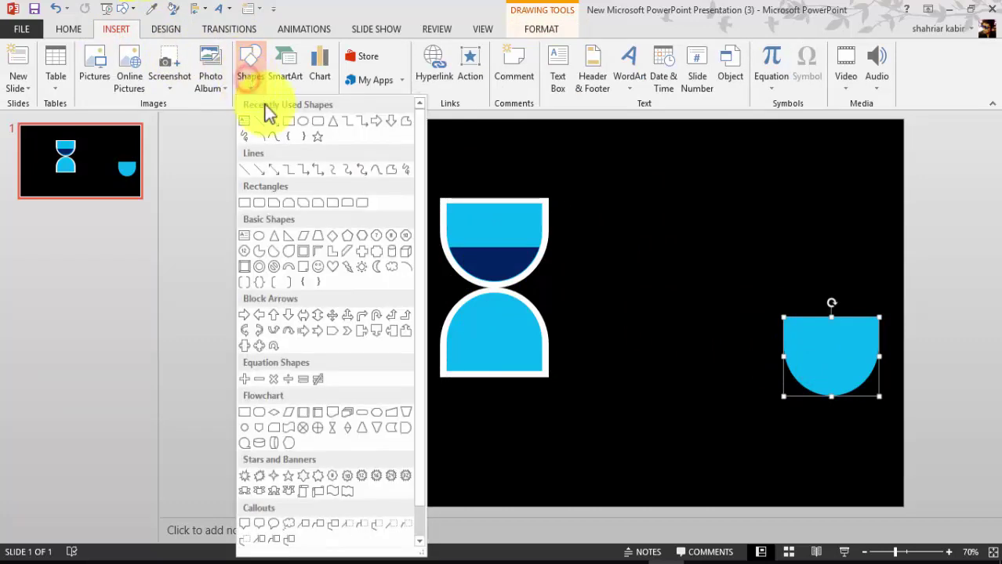
left_click(285, 124)
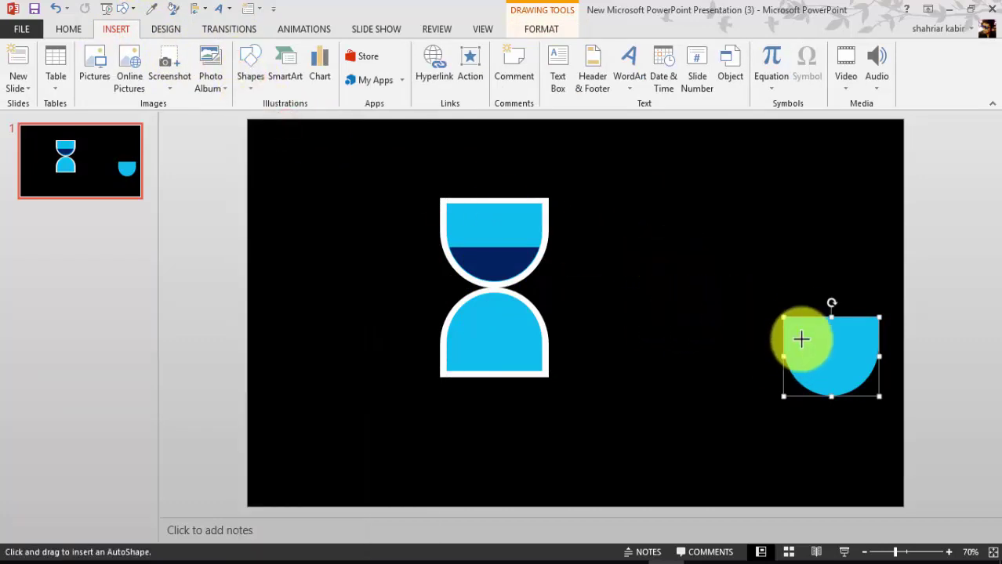
mouse_move(632, 197)
left_mouse_down()
mouse_move(791, 282)
mouse_move(830, 446)
left_mouse_up()
left_click(829, 363)
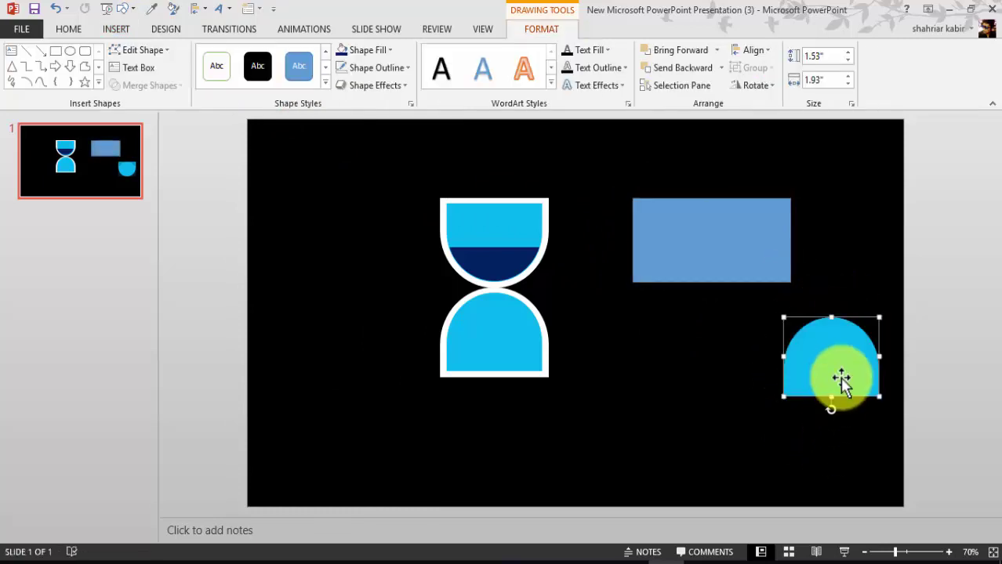
left_click_drag(838, 380, 709, 357)
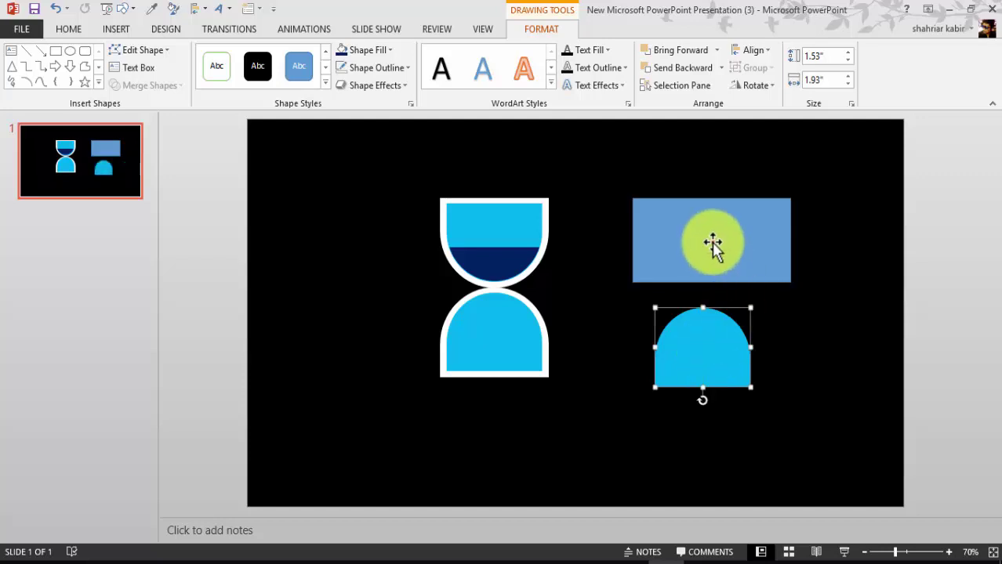
left_click_drag(711, 243, 718, 413)
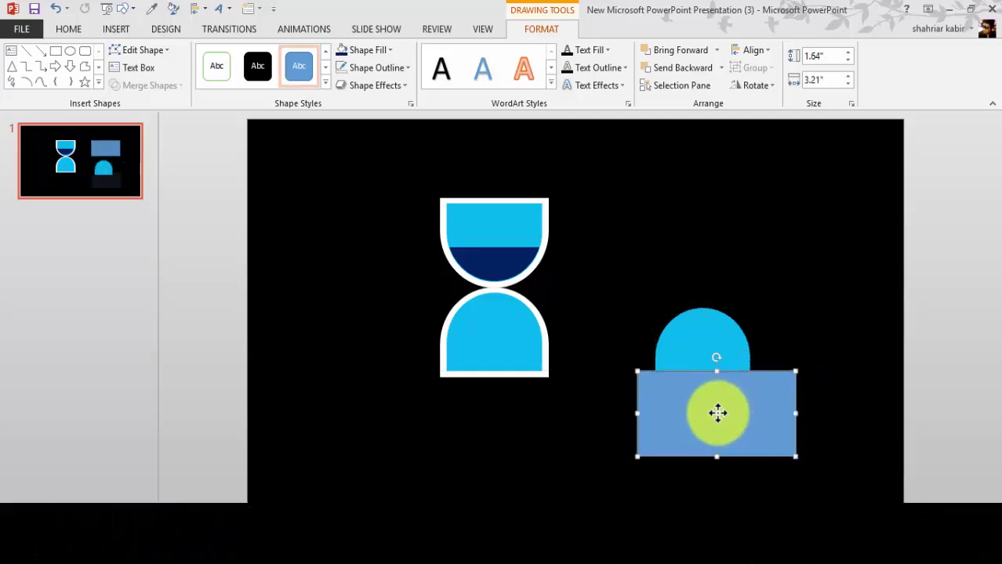
left_click(729, 335, "shift")
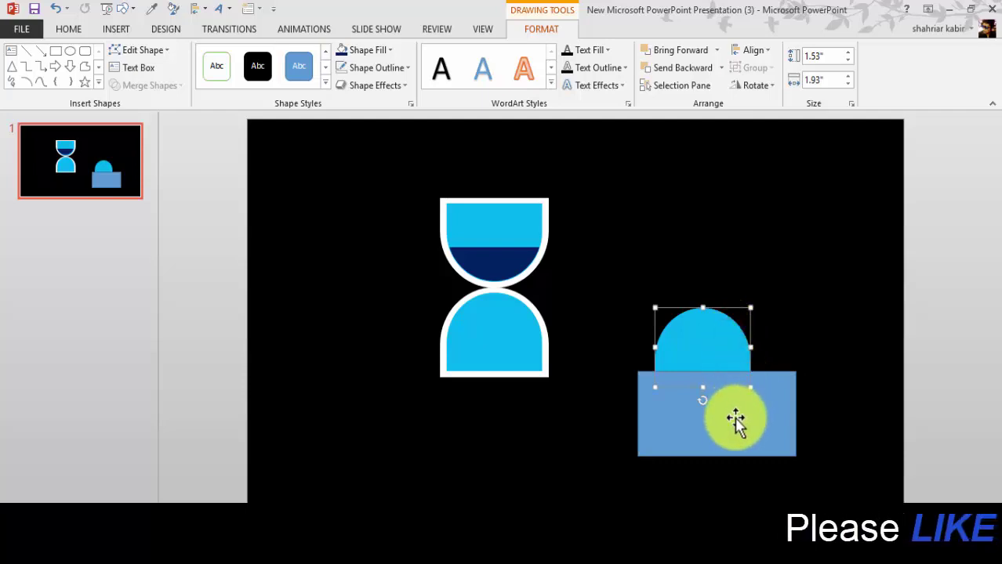
left_click(166, 86)
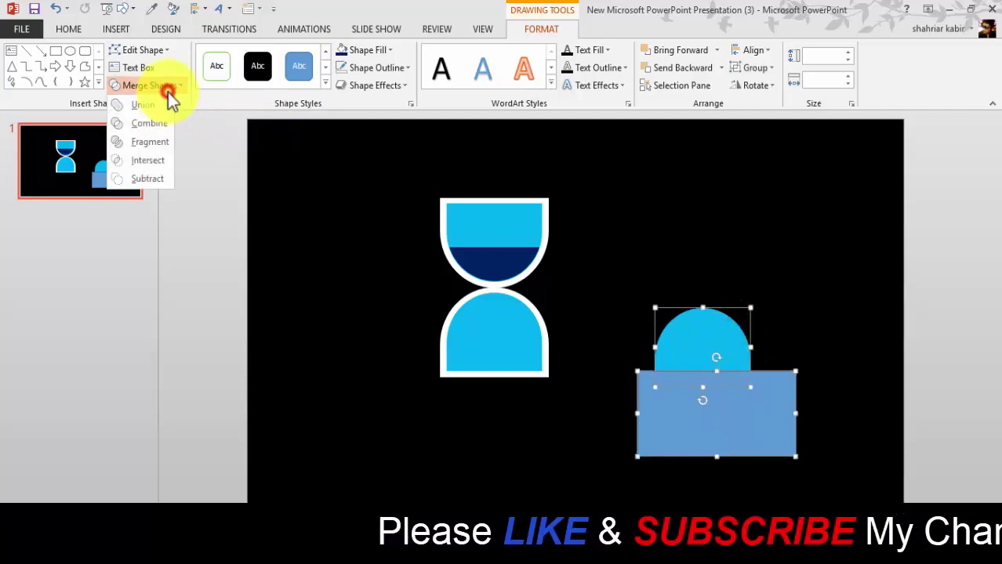
left_click(157, 180)
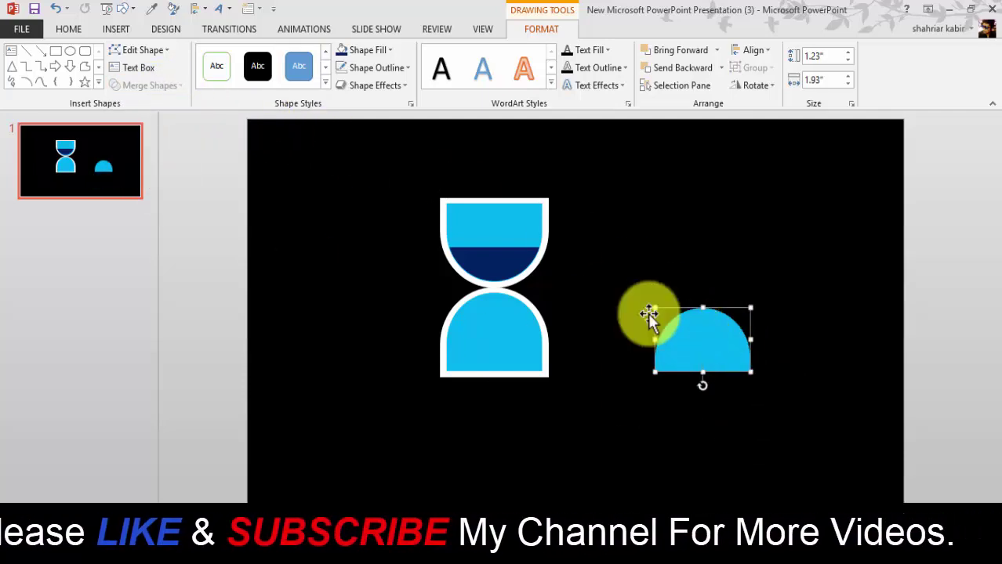
Step: Fill the trimmed dome navy, bring it to front, and set it in the lower bulb
left_click(342, 50)
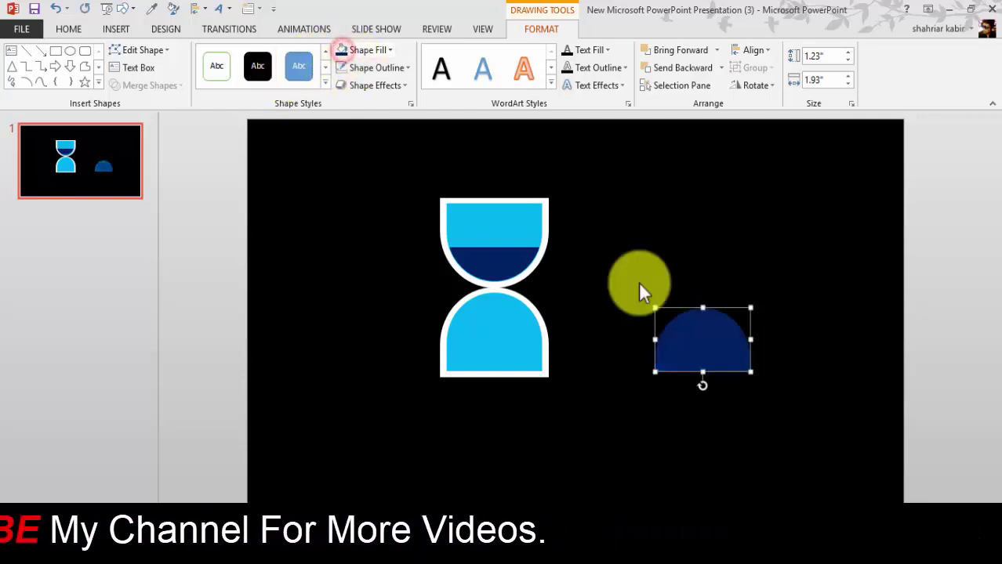
left_click_drag(714, 334, 641, 331)
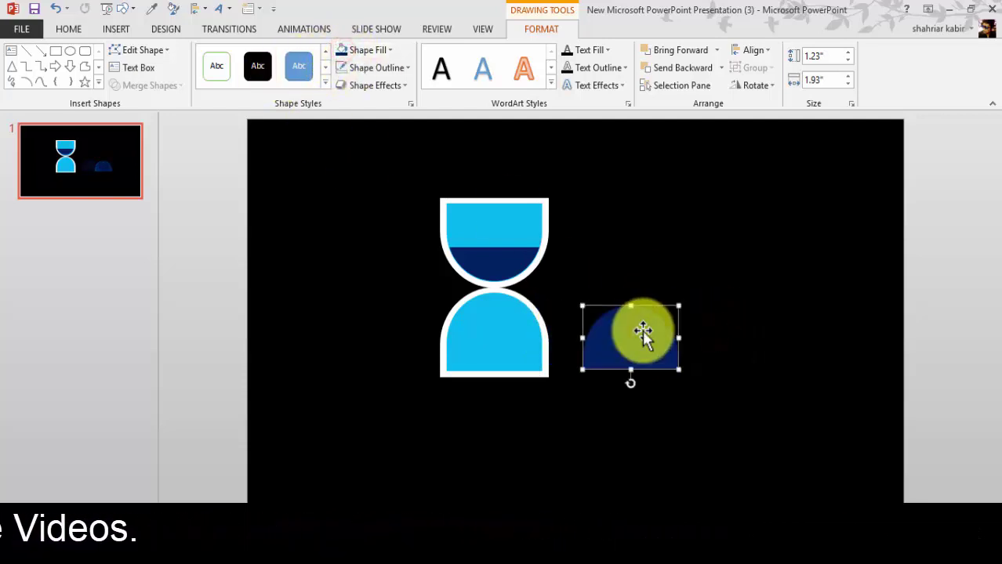
right_click(642, 331)
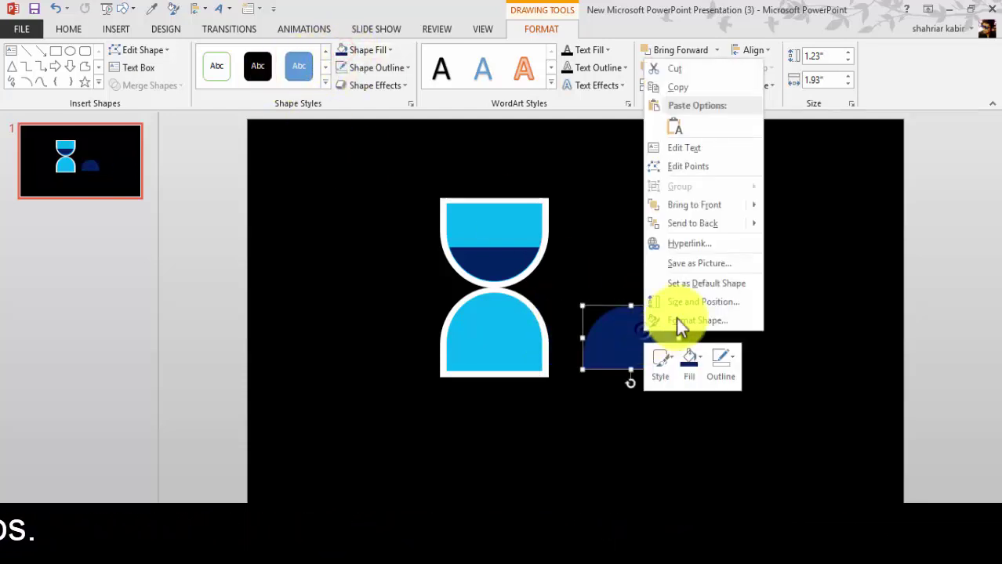
left_click(690, 206)
left_click_drag(639, 343, 502, 345)
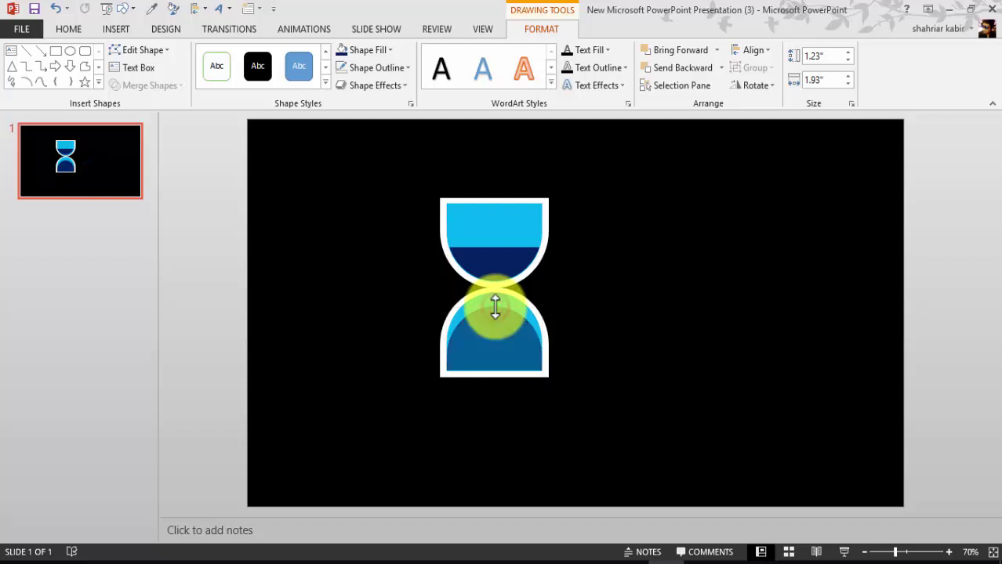
left_click(656, 324)
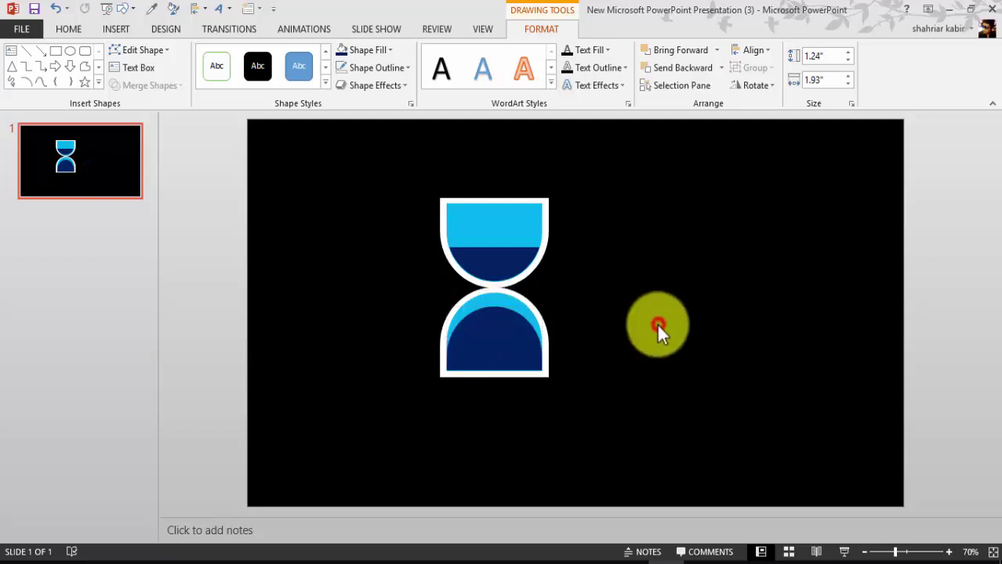
Step: Draw a thin vertical bar with no outline and a navy fill
left_click(118, 30)
left_click(250, 80)
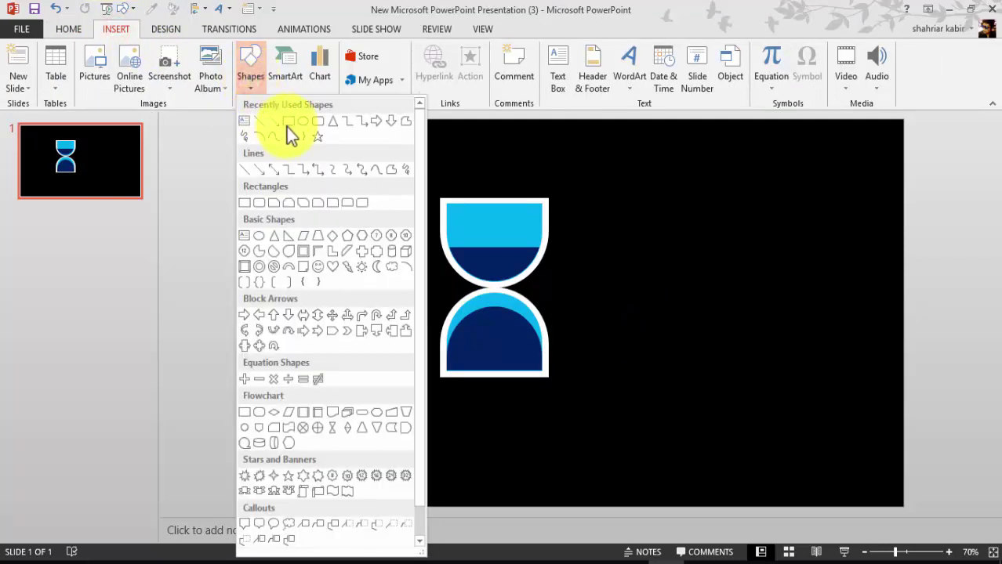
left_click(258, 203)
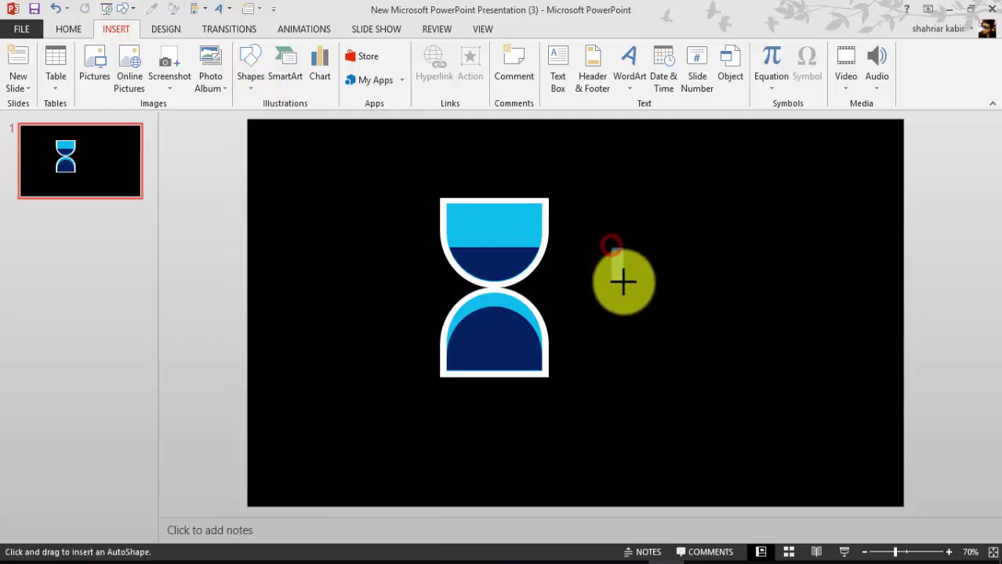
left_click_drag(623, 283, 625, 290)
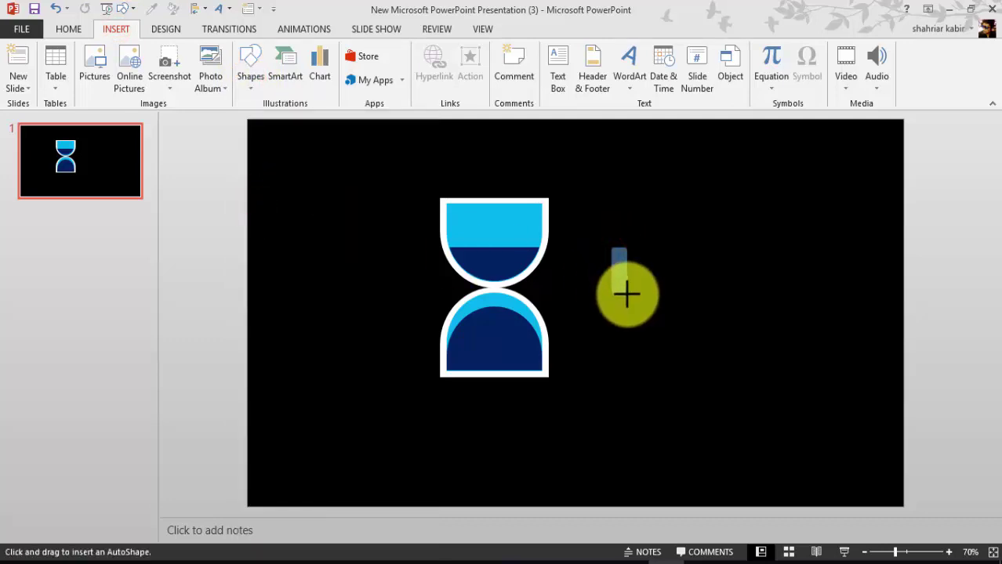
left_click_drag(627, 298, 626, 297)
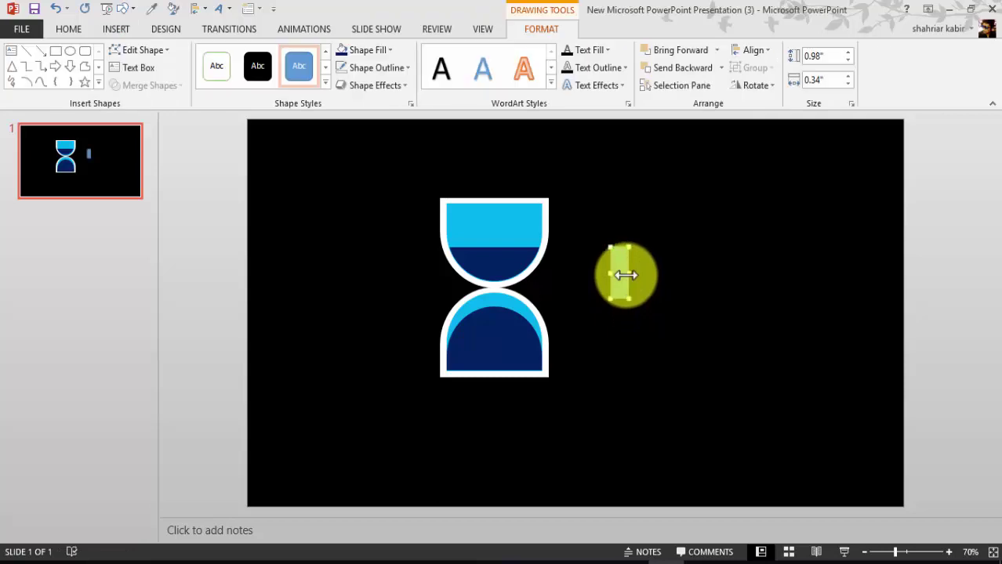
left_click(402, 69)
left_click(374, 204)
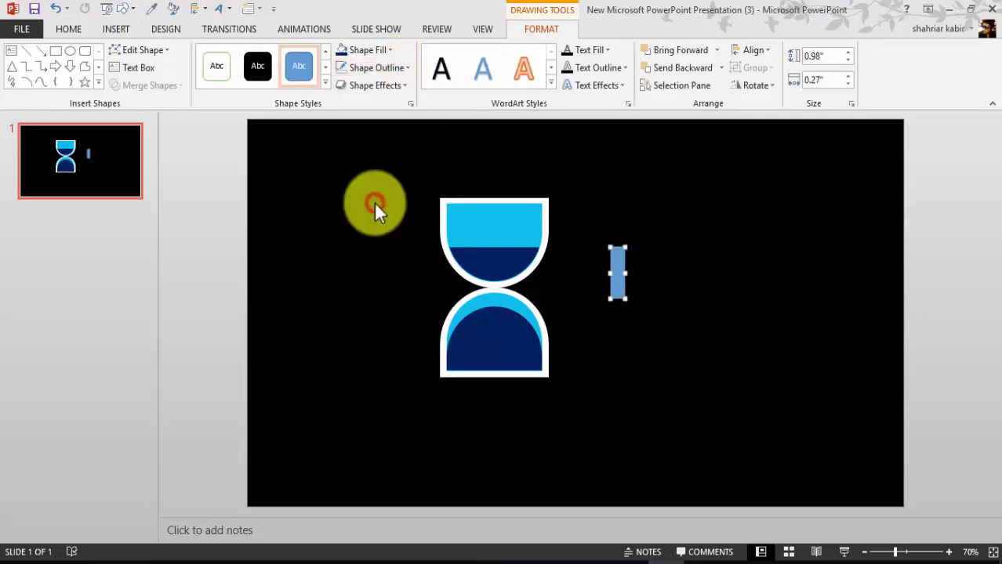
left_click(345, 49)
Step: Move the navy bar into the hourglass neck and select all hourglass pieces
left_click(652, 287)
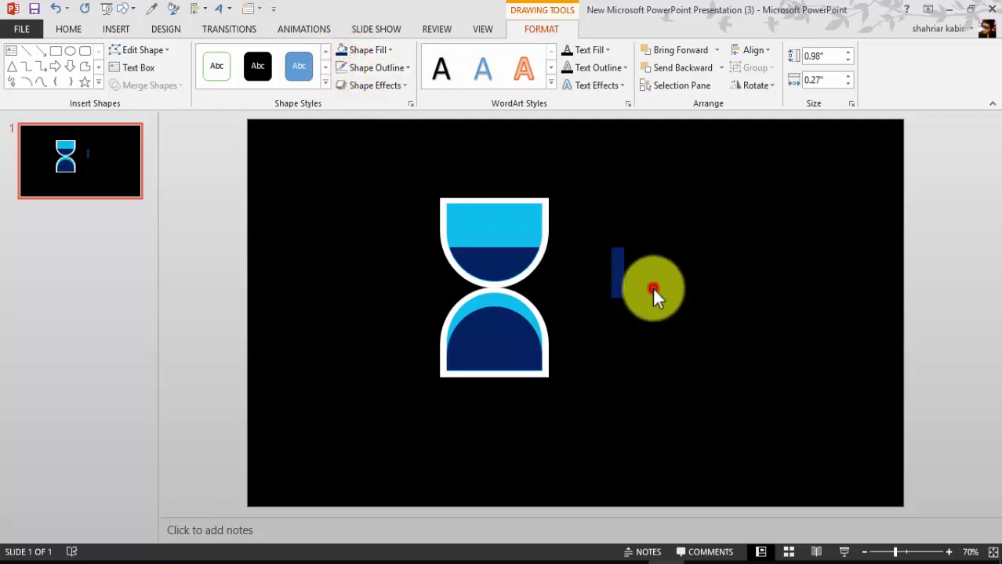
left_click(620, 270)
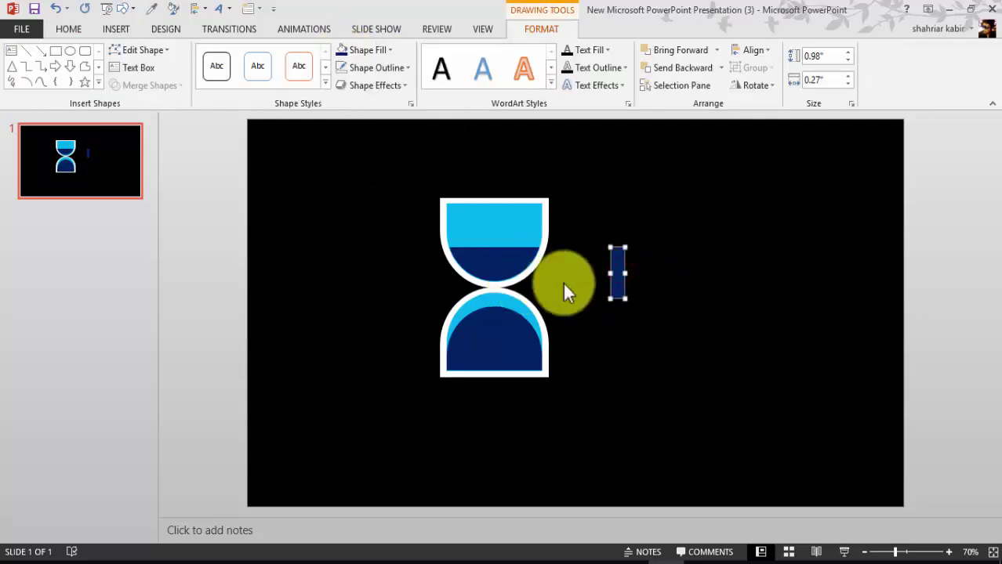
mouse_move(616, 276)
left_mouse_down()
mouse_move(537, 269)
mouse_move(484, 291)
mouse_move(493, 298)
left_mouse_up()
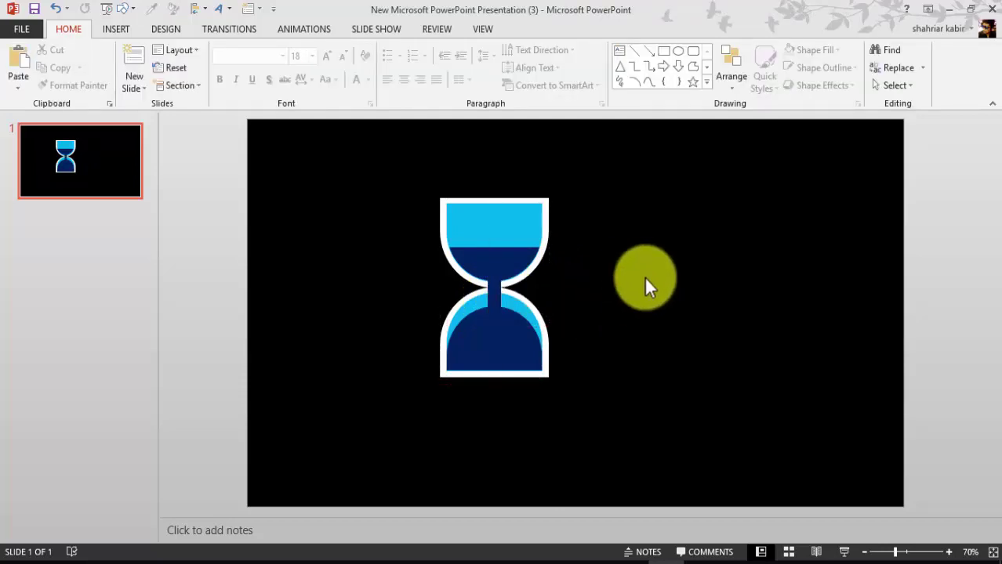
left_click_drag(395, 166, 577, 392)
Step: Group the hourglass pieces, resize the group to 5.48" by 3.39", and shift it slightly lower
key("ctrl+g")
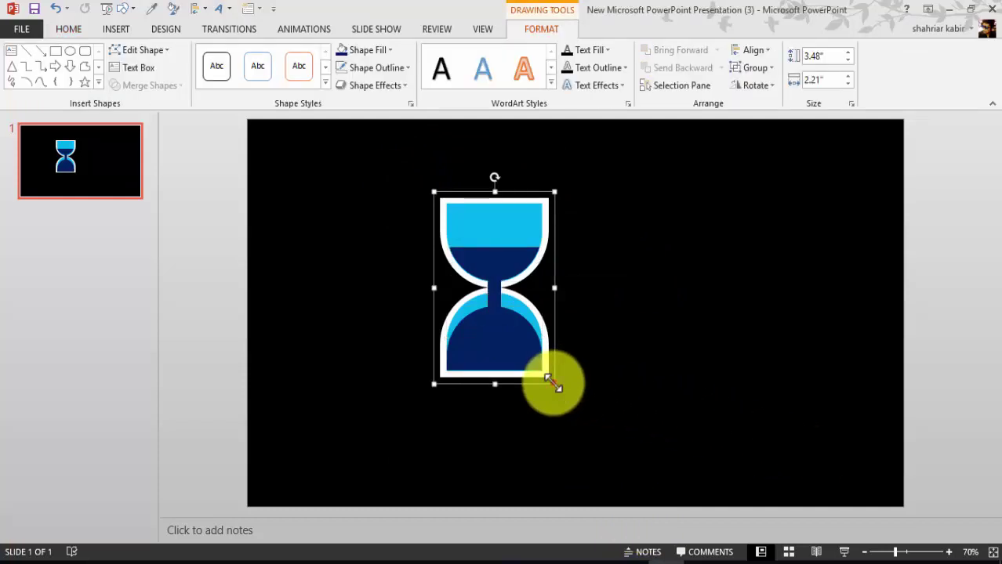
left_click_drag(555, 384, 611, 462)
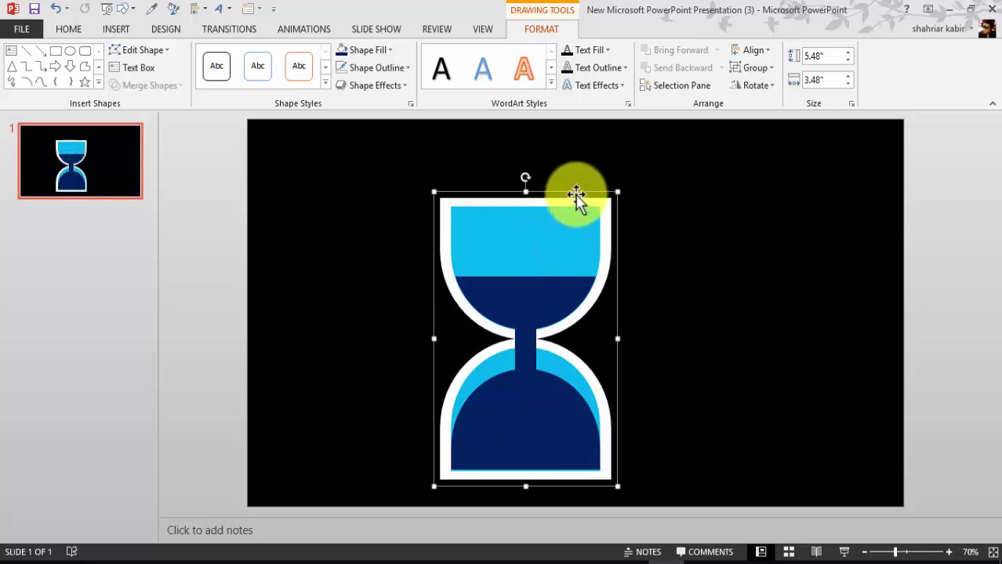
left_click_drag(576, 196, 598, 153)
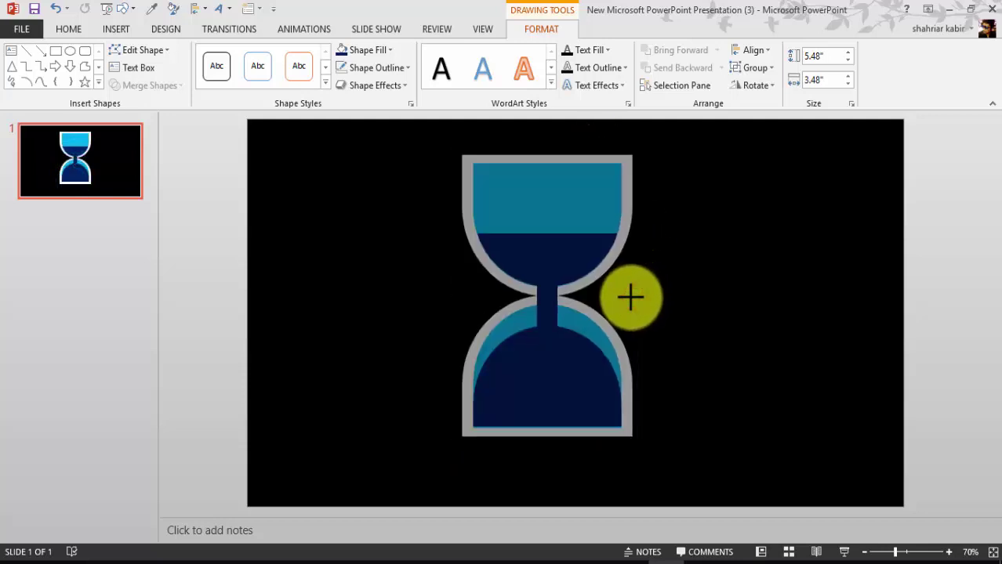
left_click_drag(630, 296, 634, 295)
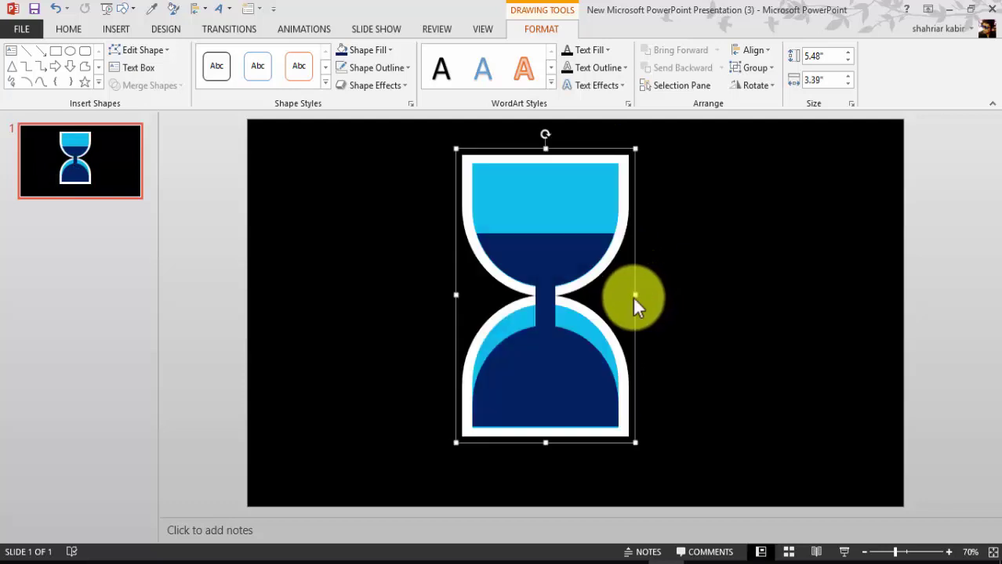
left_click(675, 297)
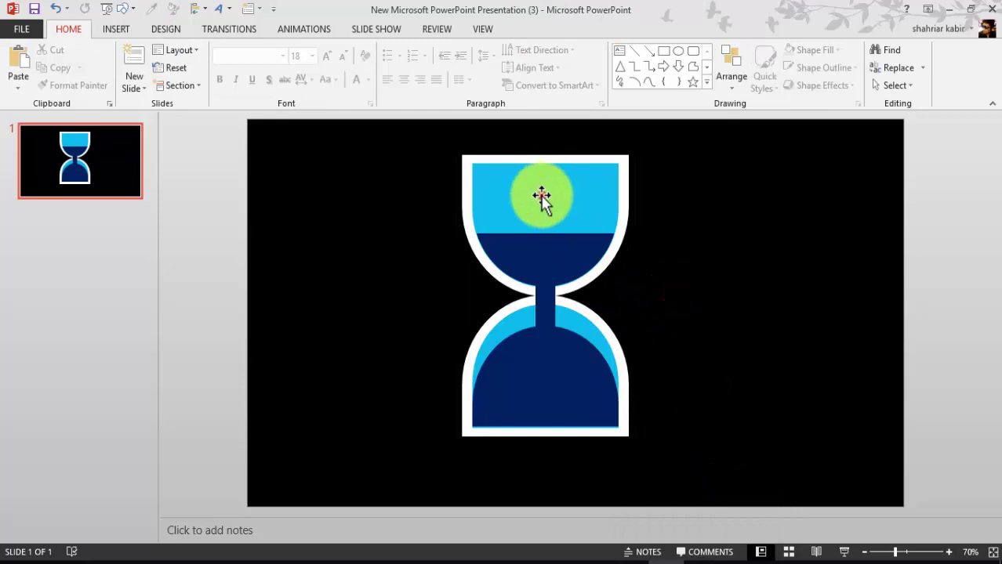
left_click(541, 196)
left_click_drag(570, 152, 574, 170)
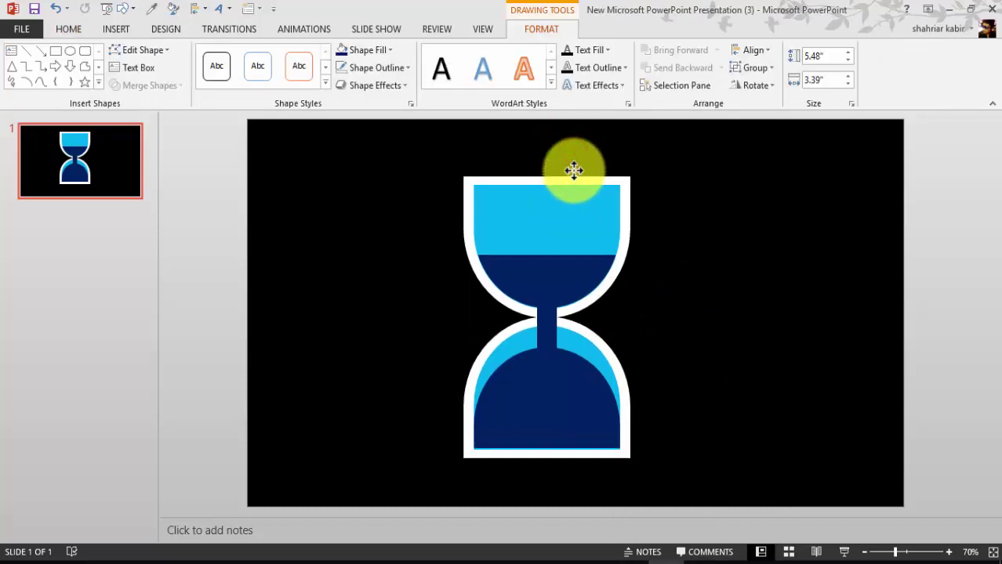
Step: Draw a tall 0.1"-wide capsule bar left of the hourglass and copy it to the right
left_click(124, 31)
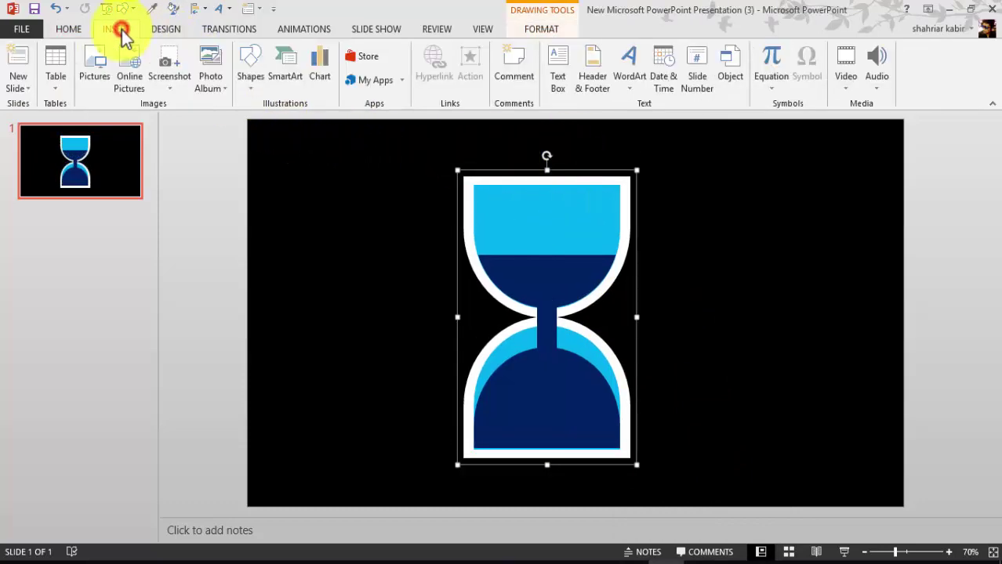
left_click(253, 89)
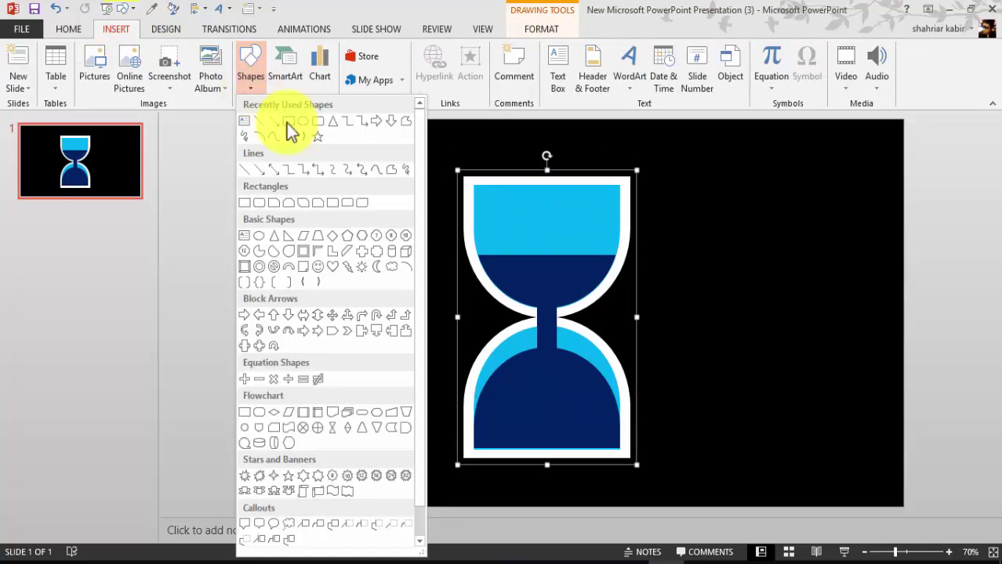
left_click(249, 200)
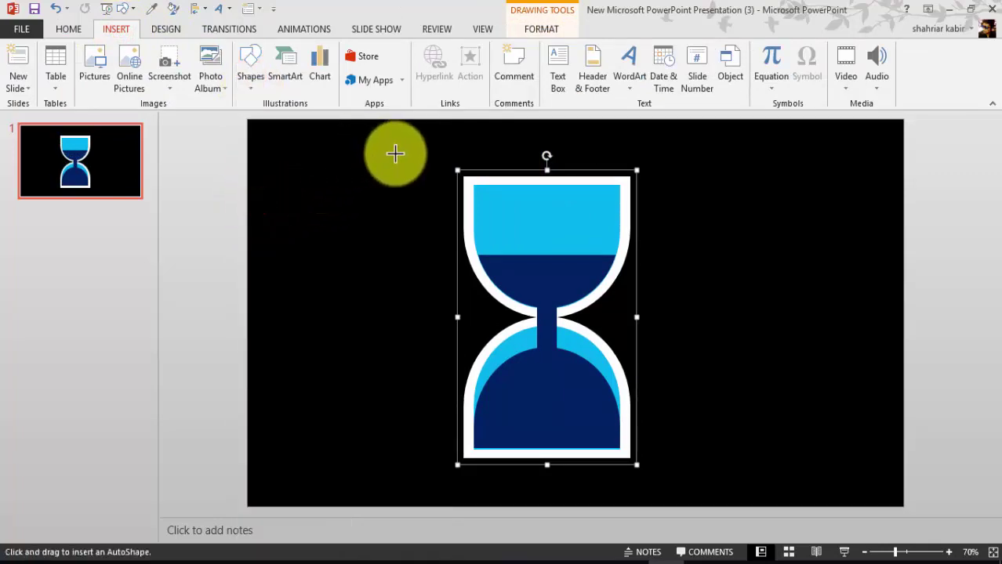
left_click_drag(411, 147, 450, 468)
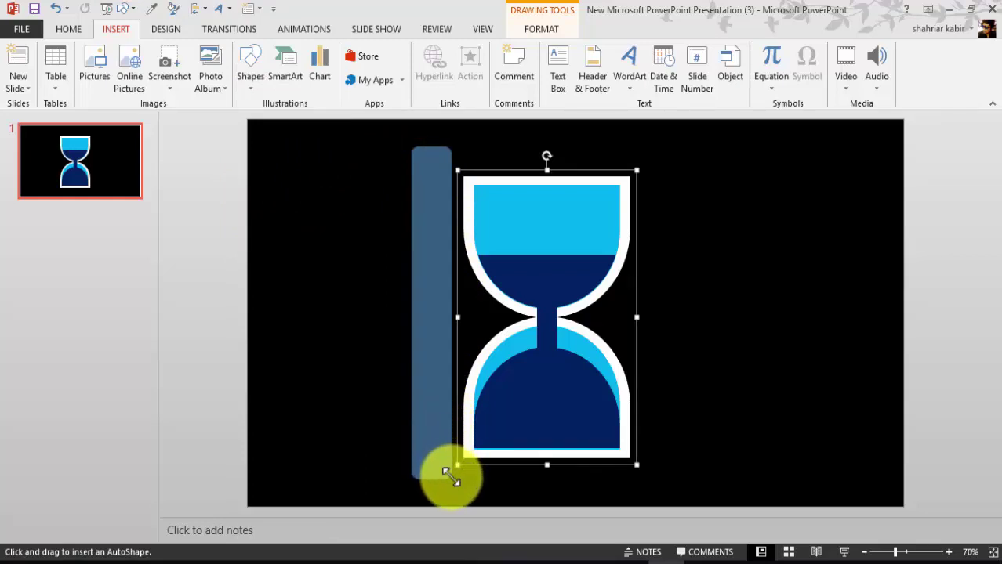
left_click_drag(450, 476, 451, 477)
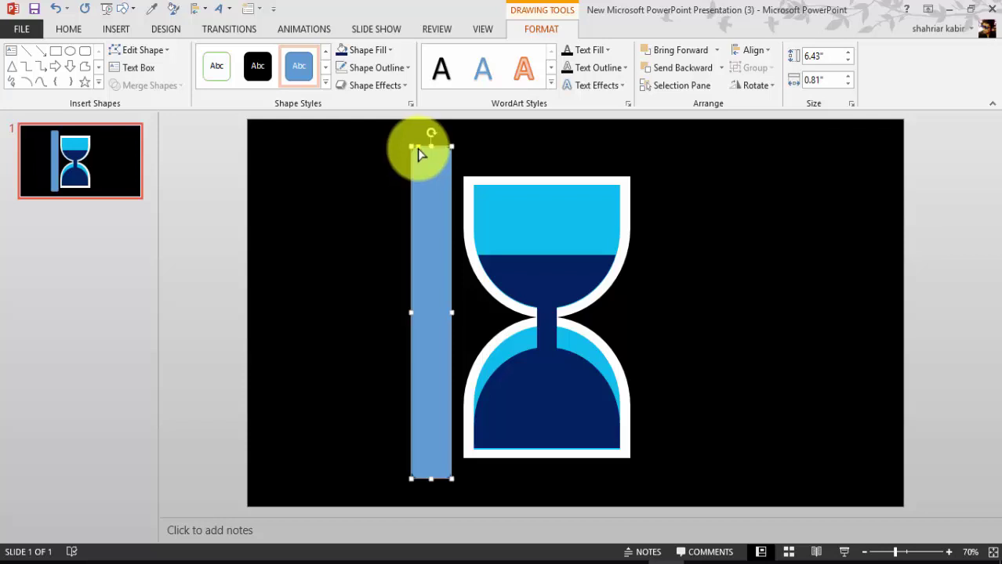
left_click_drag(419, 148, 448, 163)
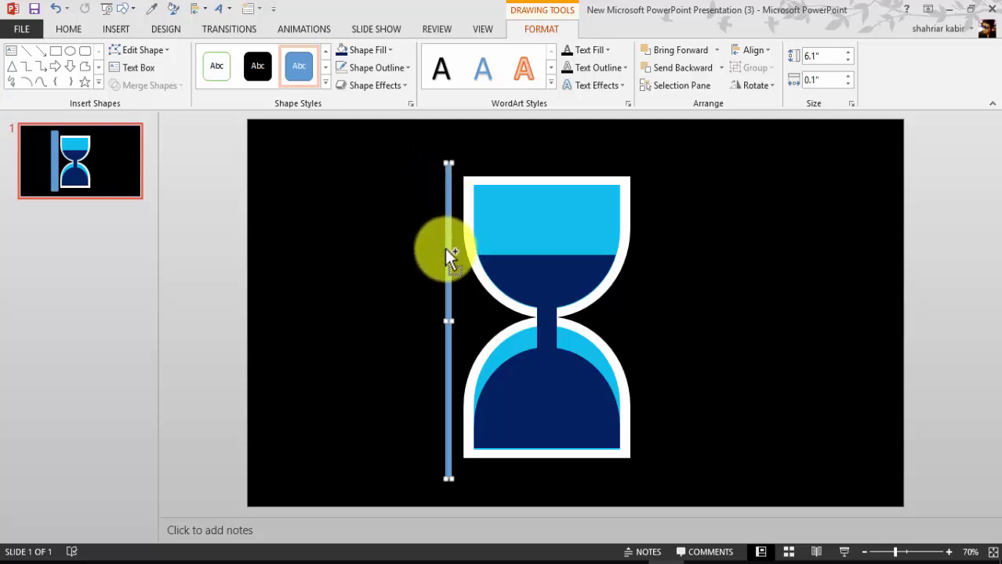
mouse_move(447, 250)
left_mouse_down()
mouse_move(643, 286)
mouse_move(653, 251)
mouse_move(686, 263)
left_mouse_up()
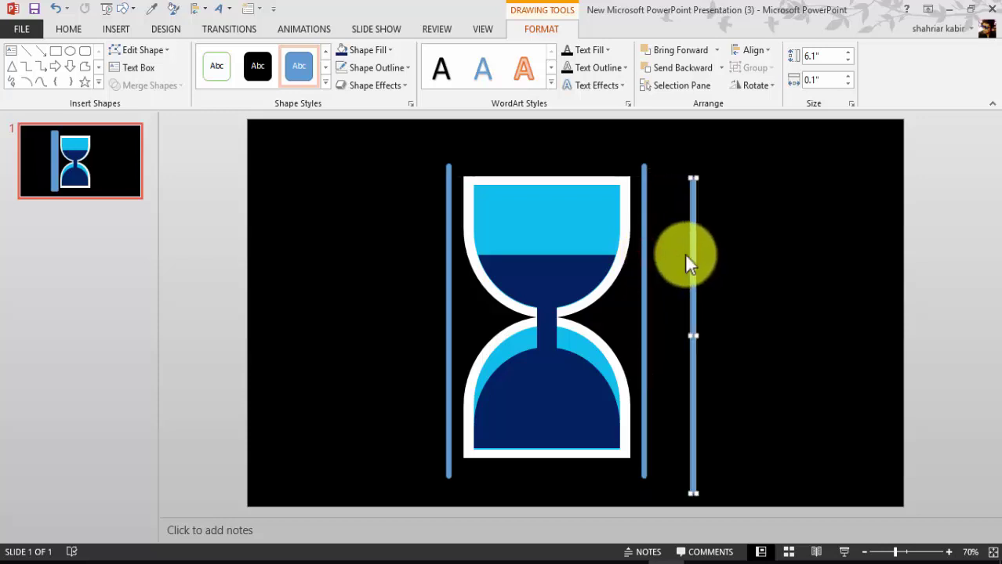
Step: Rotate the copied bar horizontal, shorten it to 4.3", and place it along the hourglass top and bottom
left_click(766, 91)
left_click(768, 121)
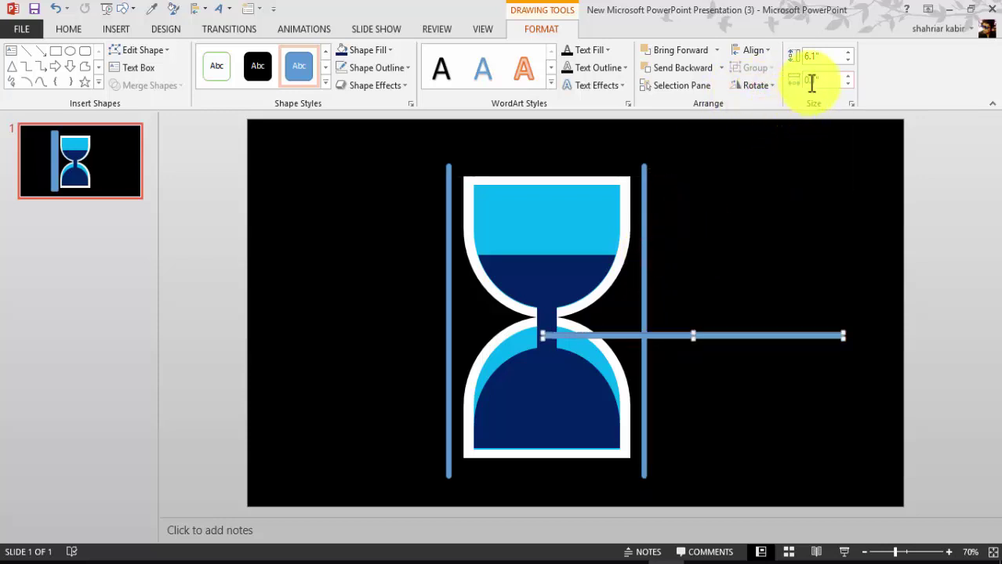
left_click(847, 60)
left_click(847, 60)
left_click(846, 60)
left_click(847, 60)
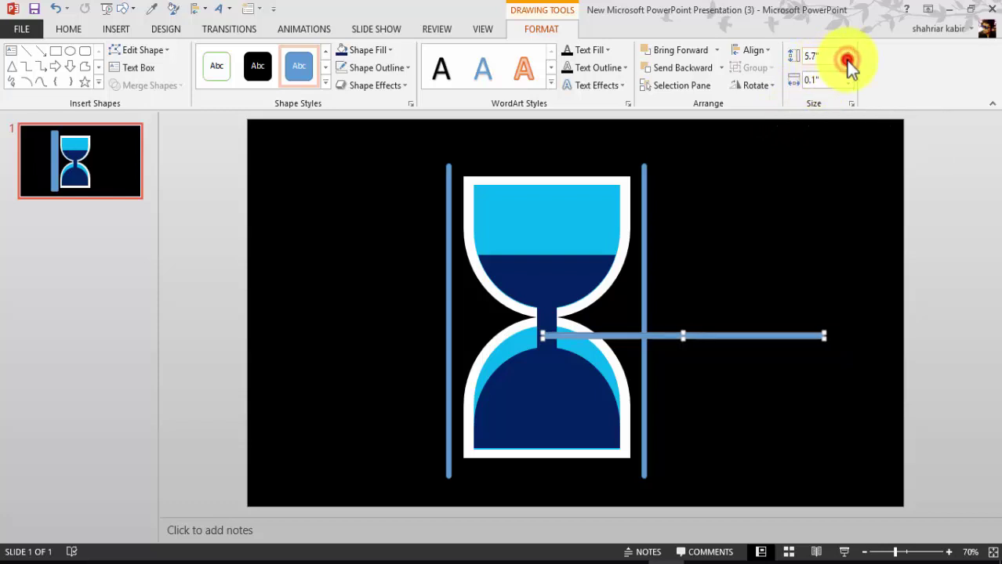
left_click(846, 60)
left_click(846, 60)
left_click(847, 61)
left_click(847, 60)
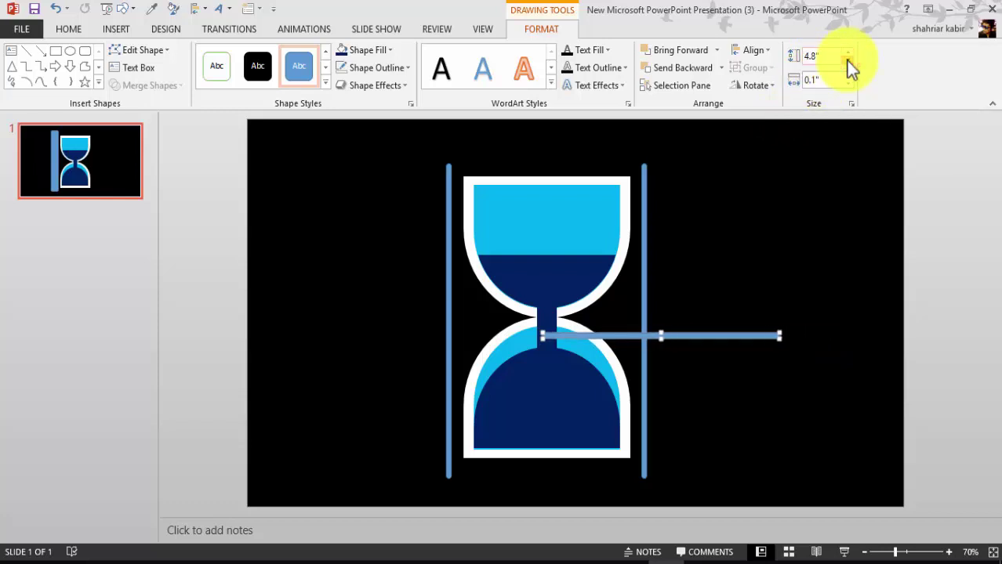
left_click(846, 60)
left_click(847, 60)
left_click(654, 333)
mouse_move(657, 351)
left_mouse_down()
mouse_move(593, 430)
mouse_move(582, 469)
mouse_move(573, 461)
left_mouse_up()
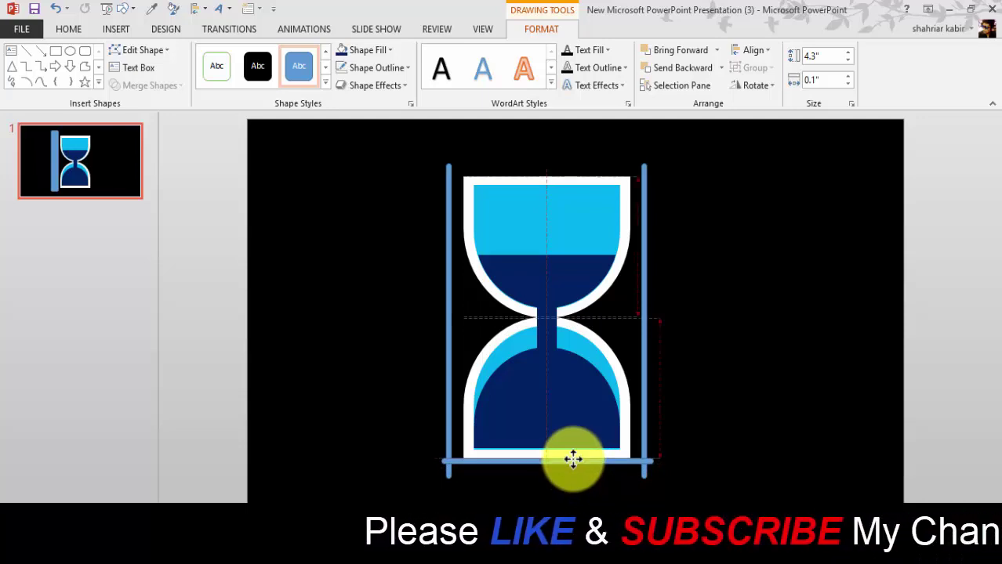
left_click_drag(573, 461, 569, 176)
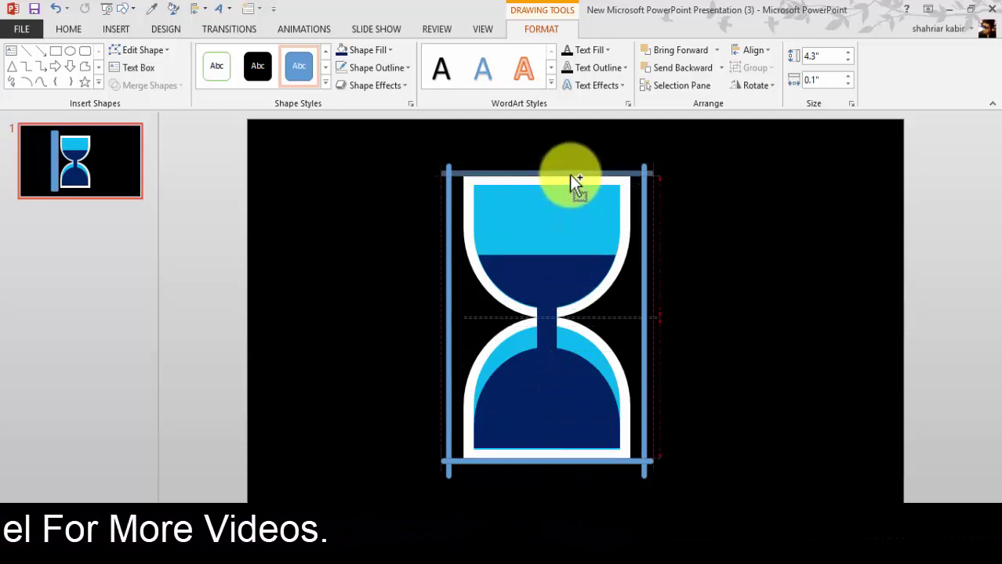
Step: Nudge the bottom blue bar left so it lines up with the rest of the frame
left_click(737, 290)
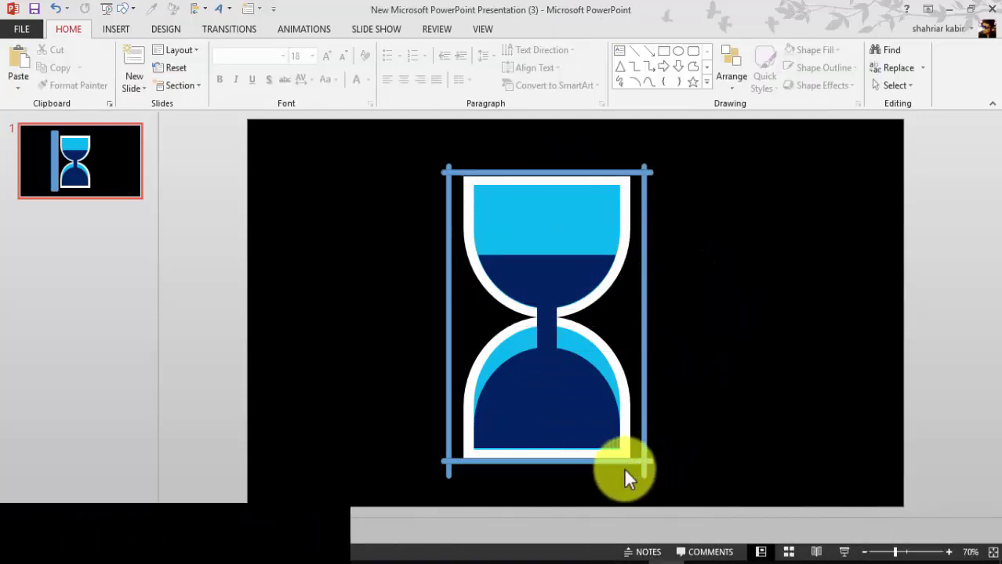
left_click_drag(581, 465, 549, 467)
left_click(570, 451)
left_click(745, 454)
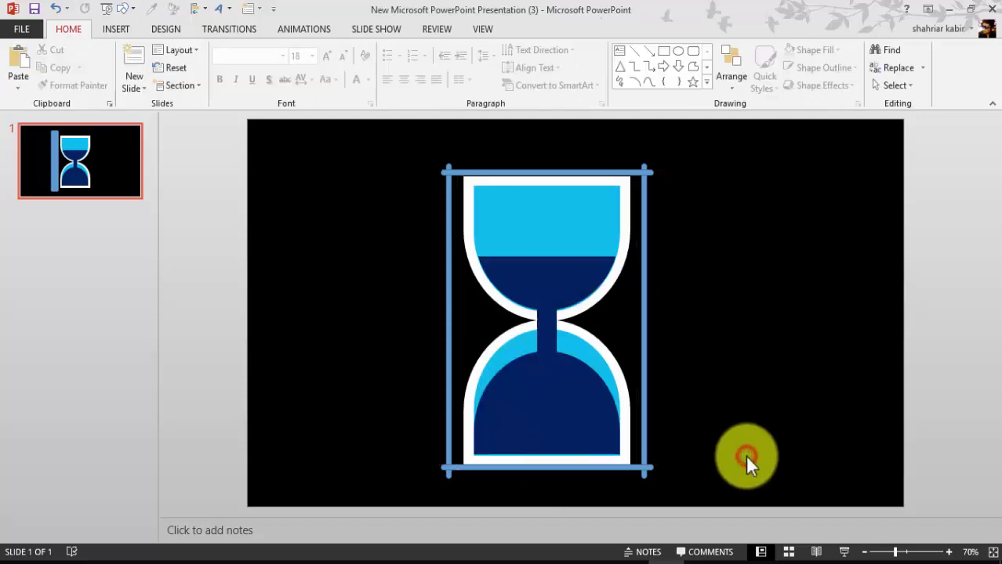
Step: Set the left vertical bar to No Outline
left_click(533, 173)
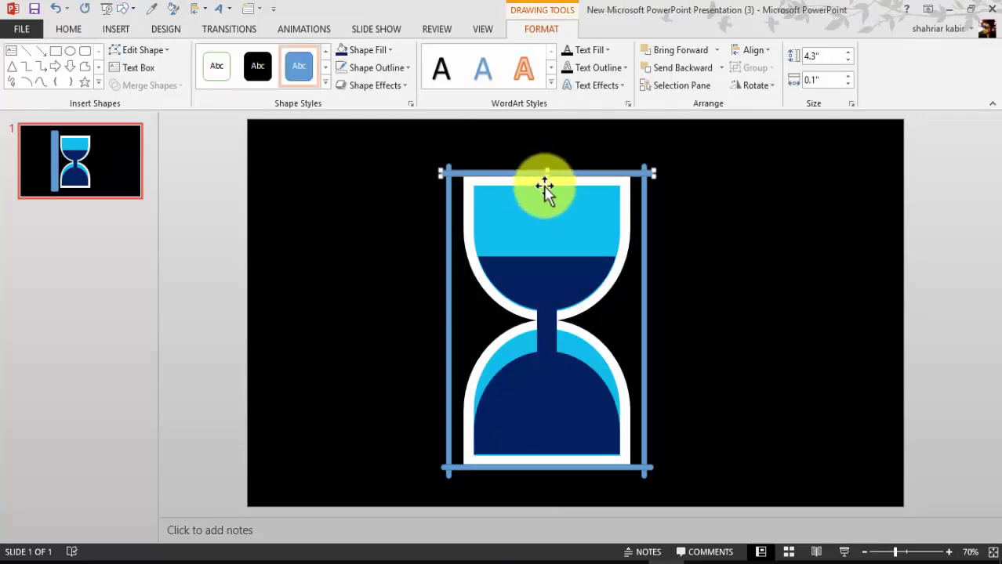
left_click(713, 248)
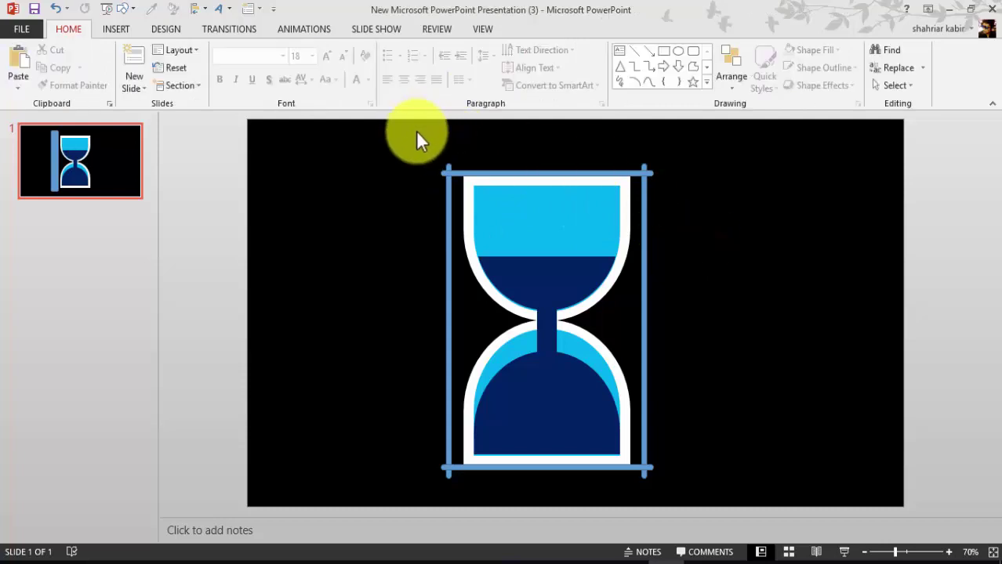
left_click(452, 216)
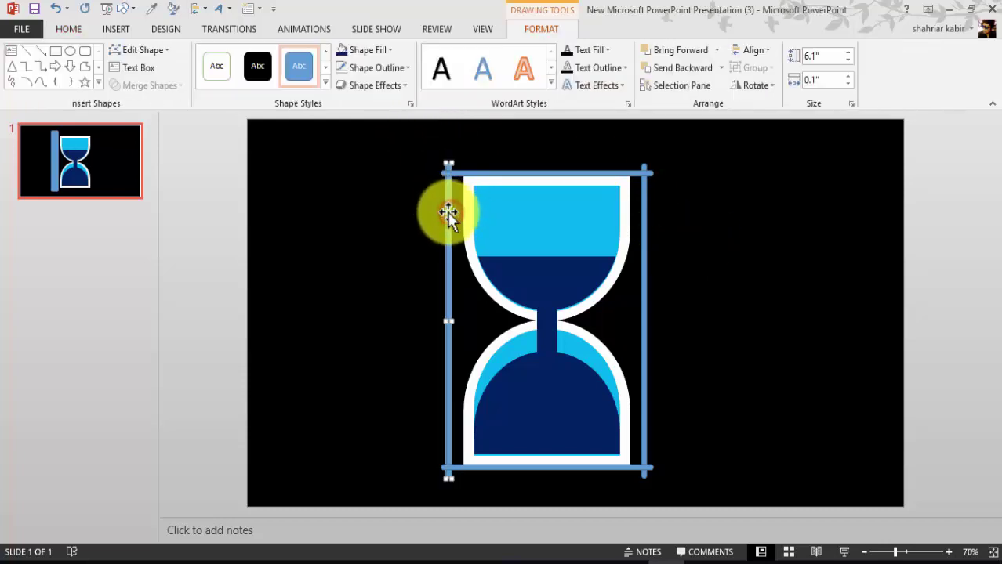
left_click(405, 67)
left_click(372, 206)
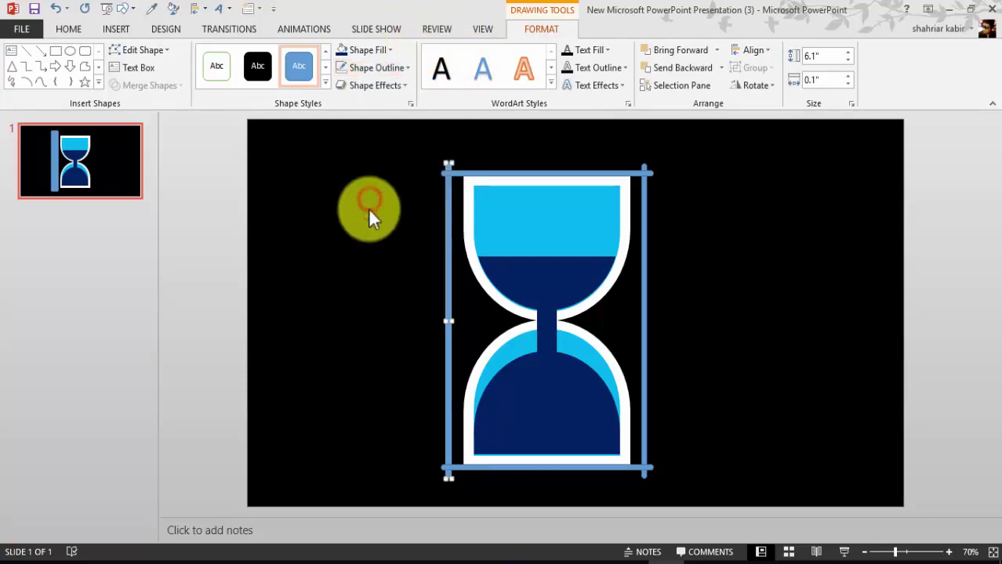
Step: Remove the outlines from the bottom, right and top bars together, then check the top bar
left_click(465, 470, "shift")
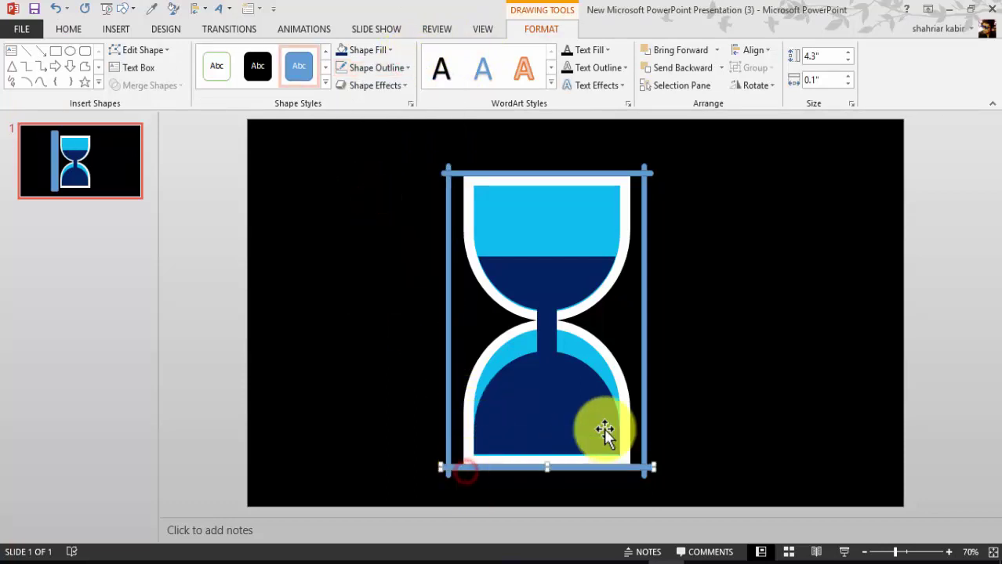
left_click(644, 382, "shift")
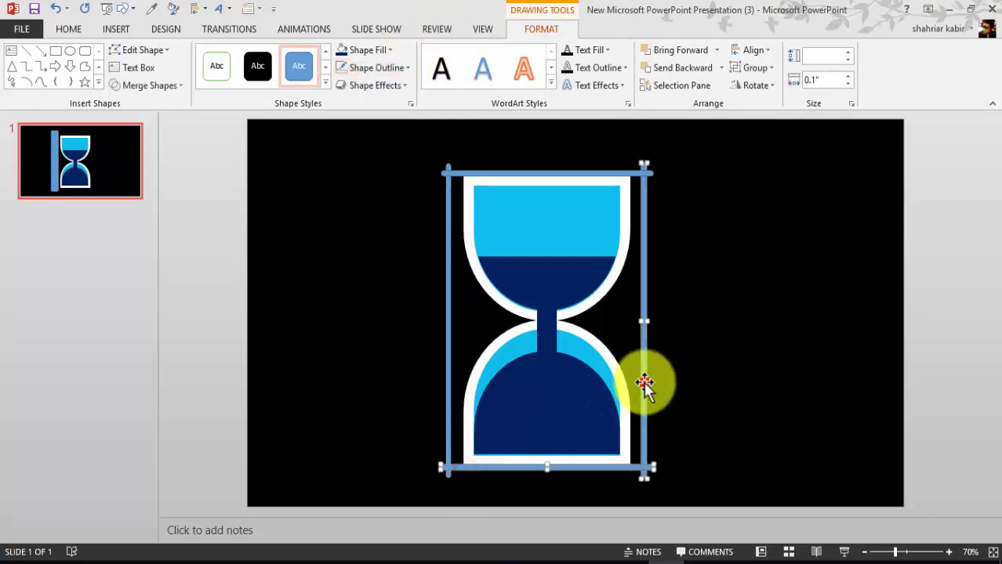
left_click(514, 172, "shift")
left_click(408, 67)
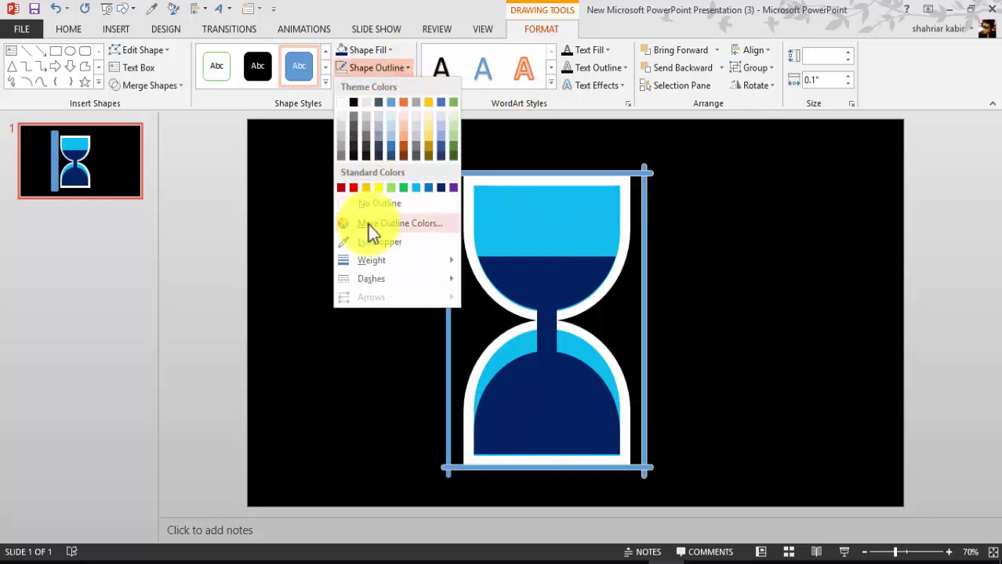
left_click(371, 203)
left_click(709, 305)
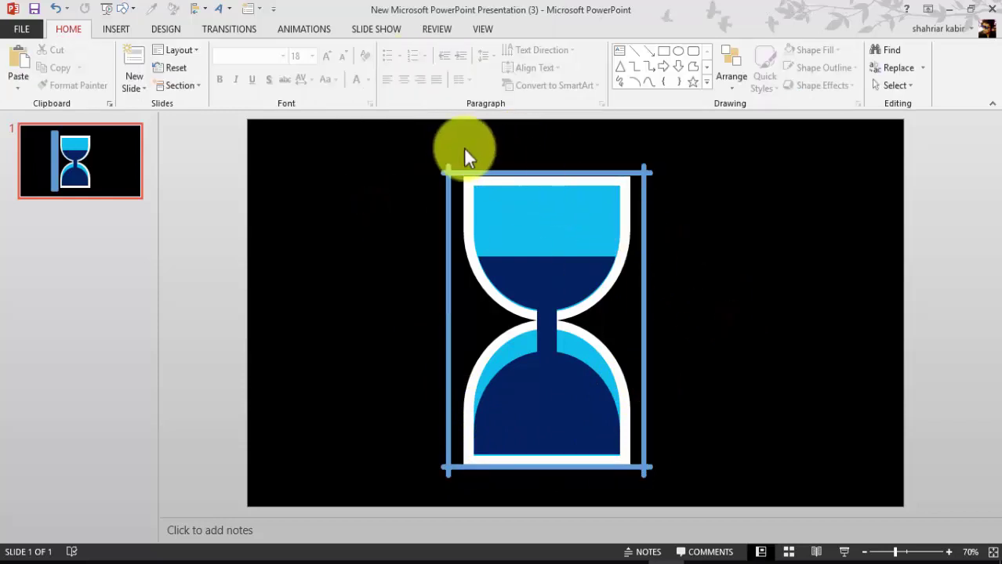
left_click(525, 173)
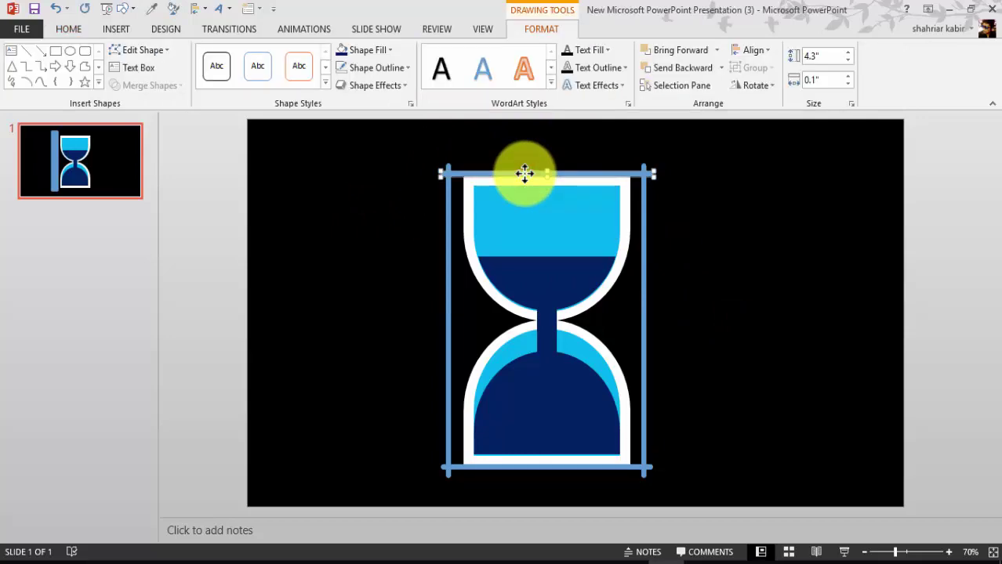
left_click(700, 241)
left_click_drag(401, 131, 819, 553)
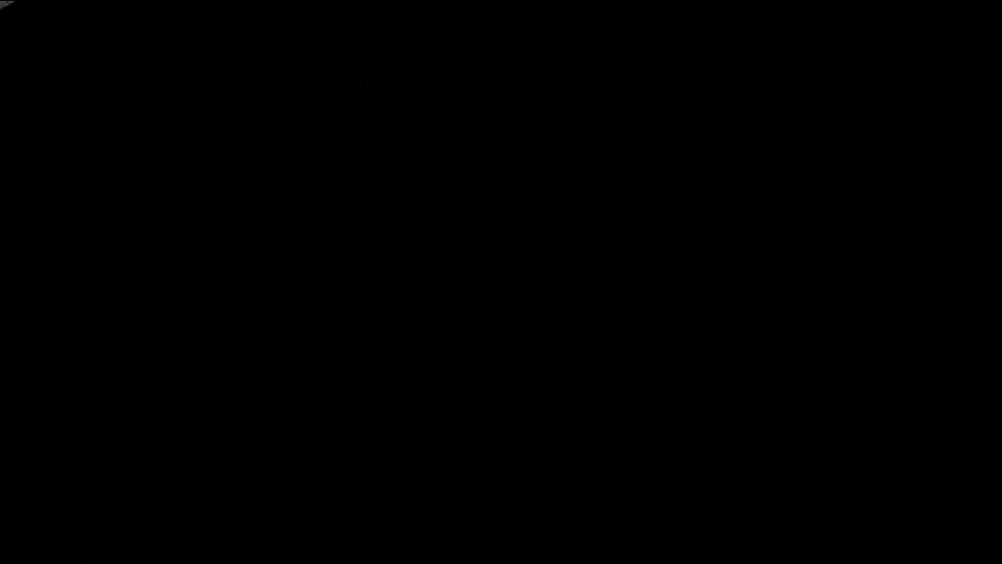